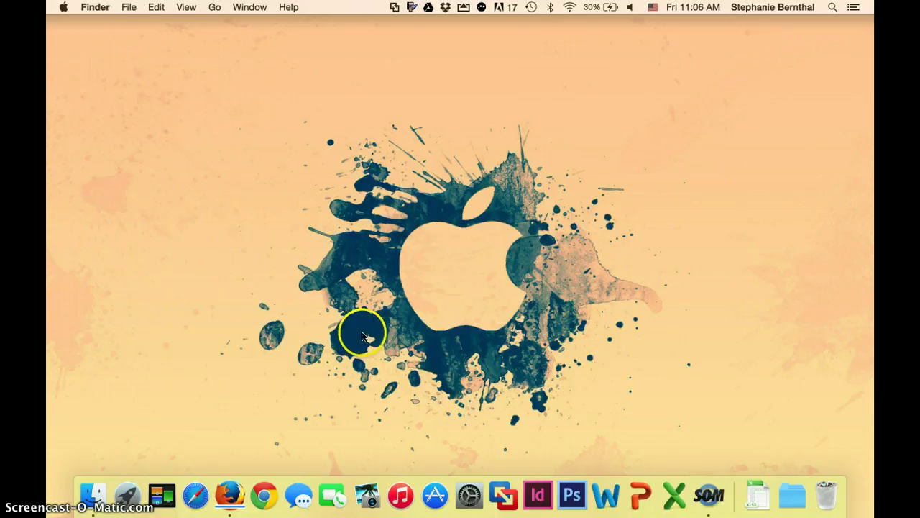
click(228, 492)
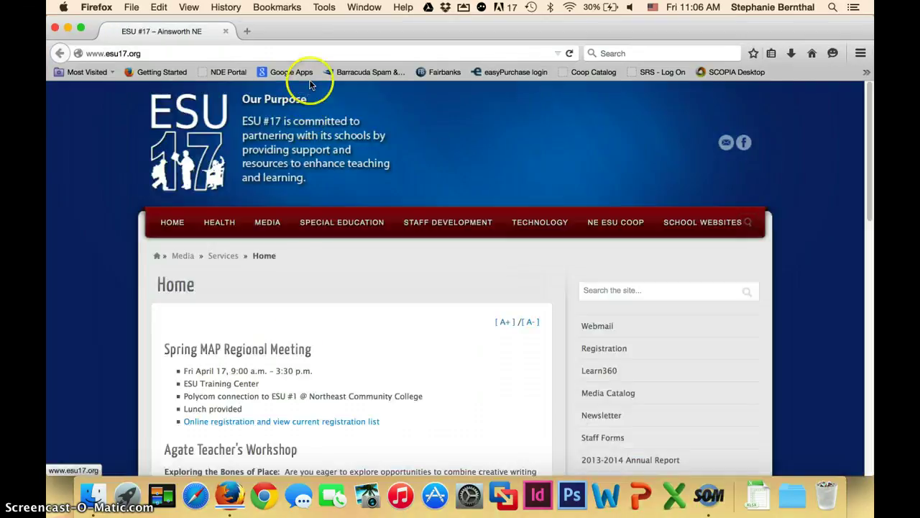
click(315, 52)
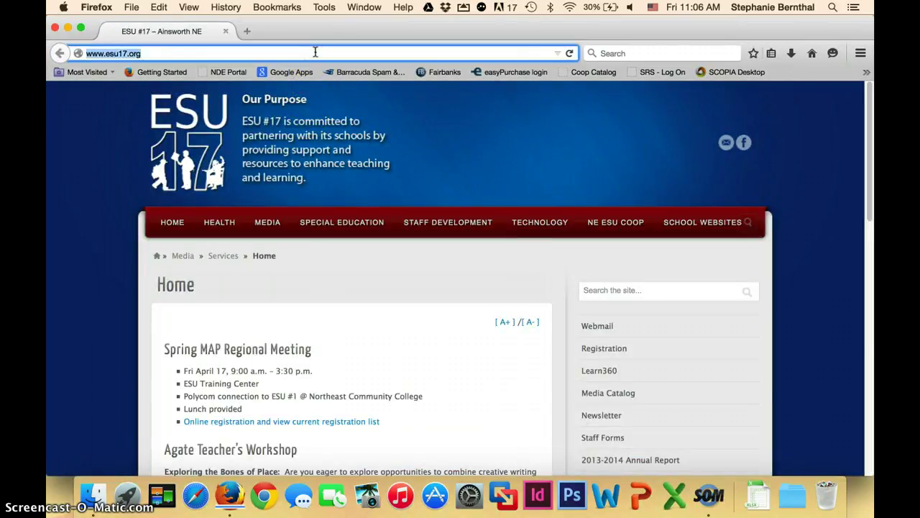
text(www.google.co)
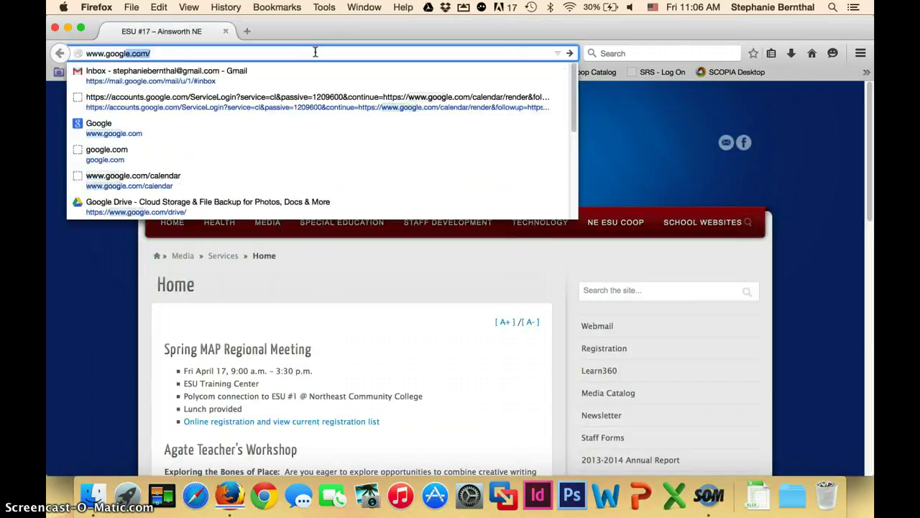
text(m/d)
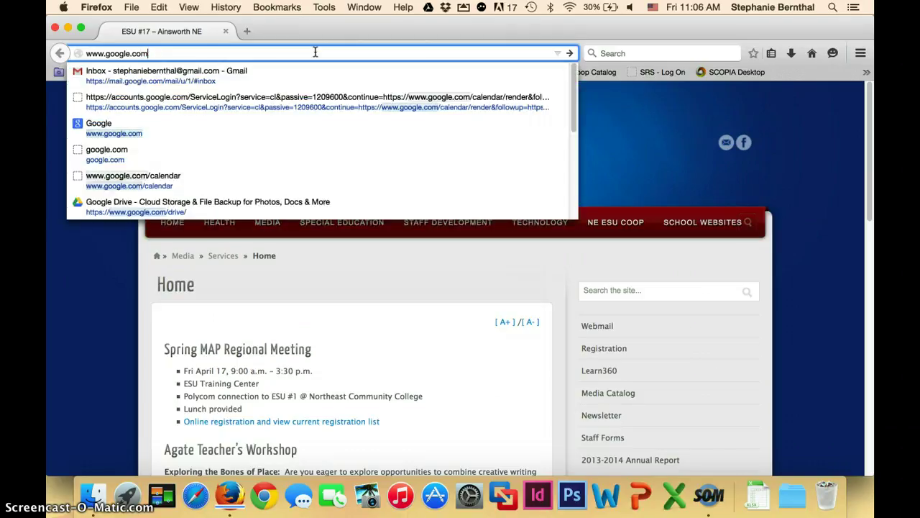
text(rive)
key(Return)
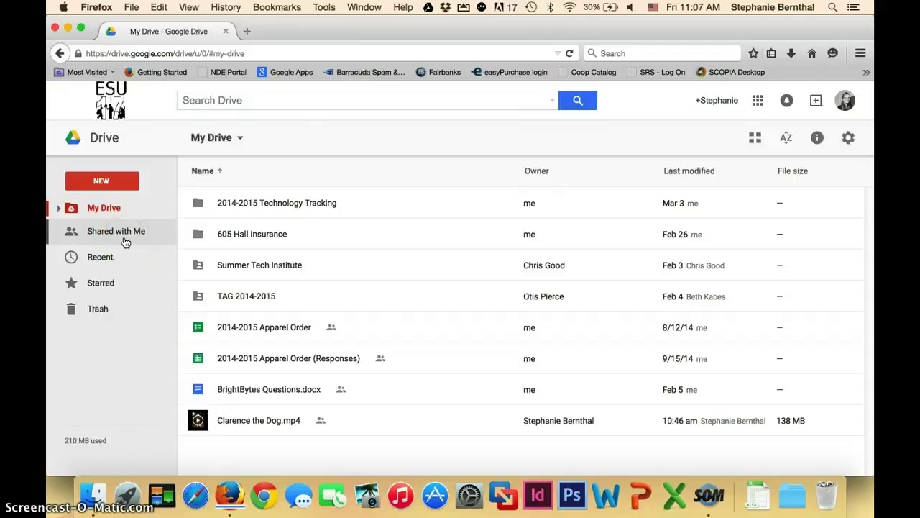
Download Clarence the Dog.mp4 from Shared with Me through its More actions menu.
click(125, 243)
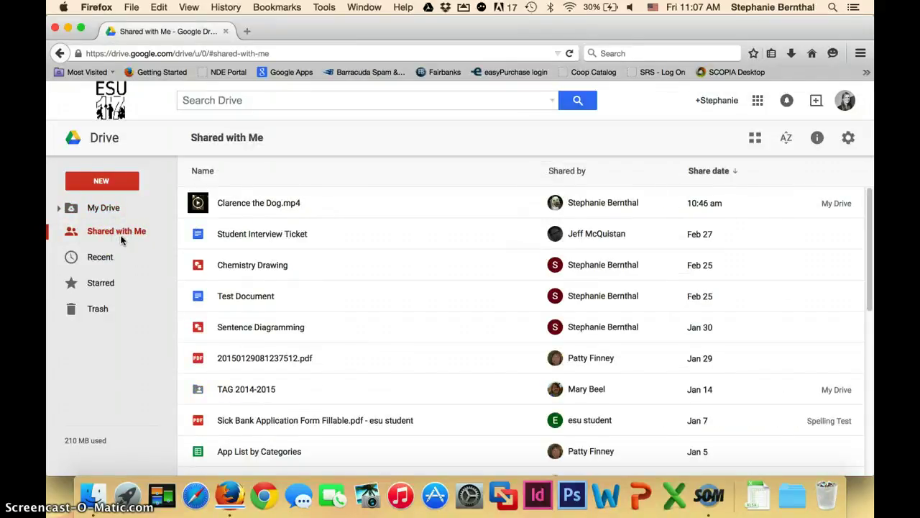
click(239, 204)
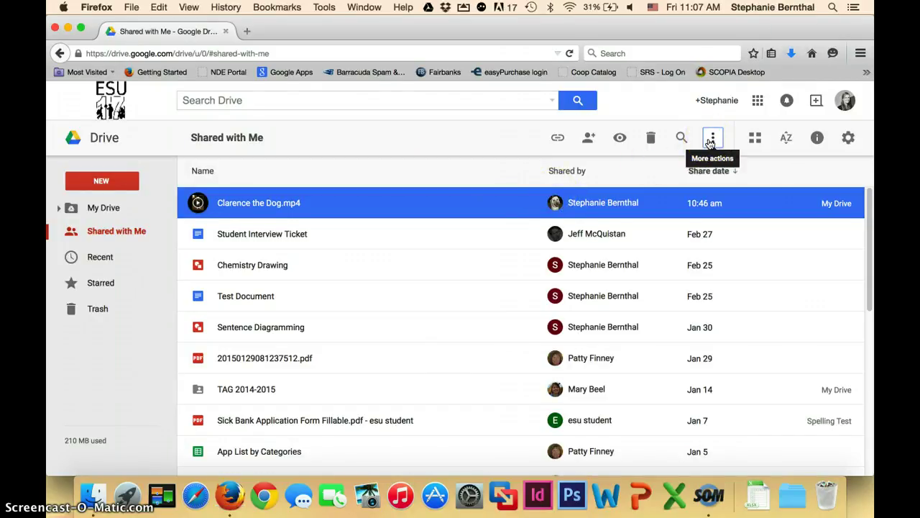
click(712, 140)
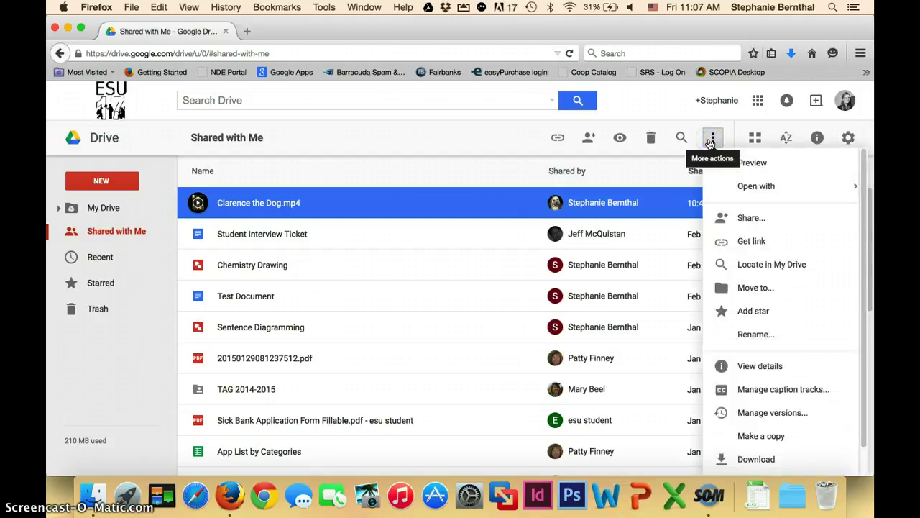
click(752, 460)
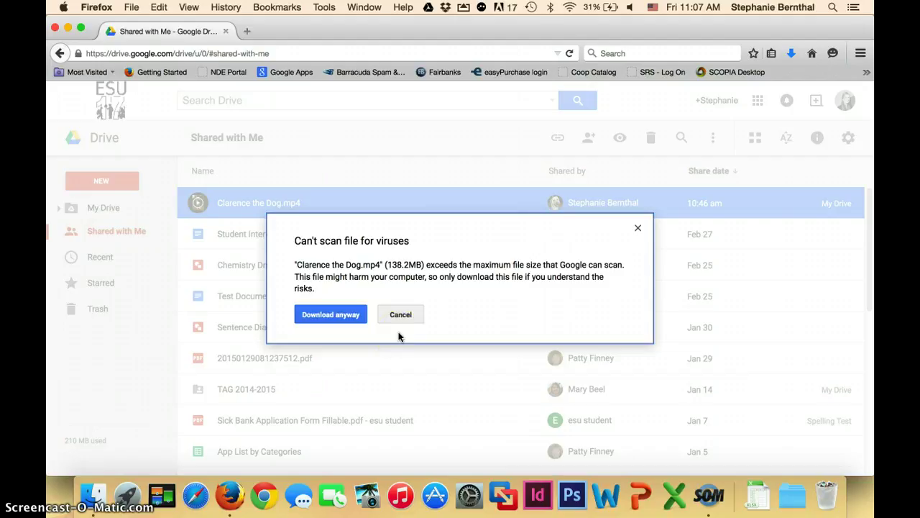
Download Clarence the Dog.mp4 anyway, save it, and drag it from Downloads onto the desktop.
click(359, 315)
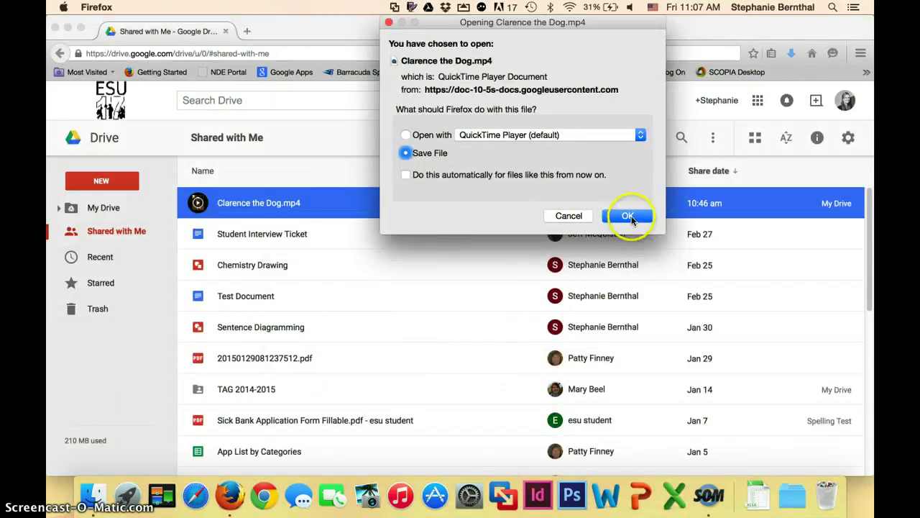
click(629, 216)
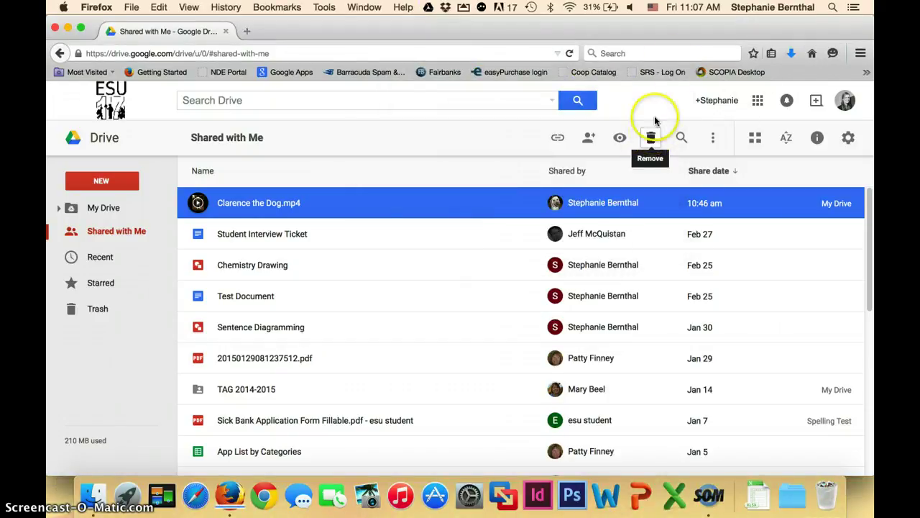
drag(684, 24, 538, 15)
click(632, 49)
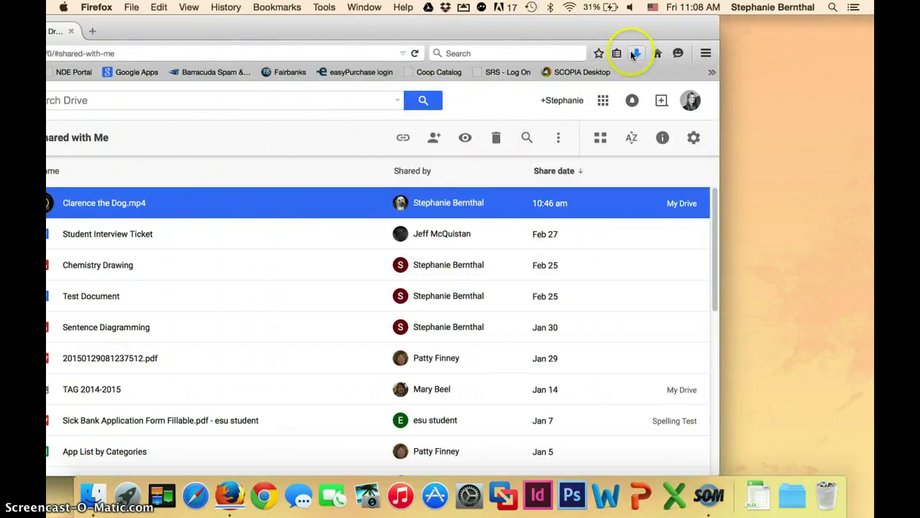
click(527, 143)
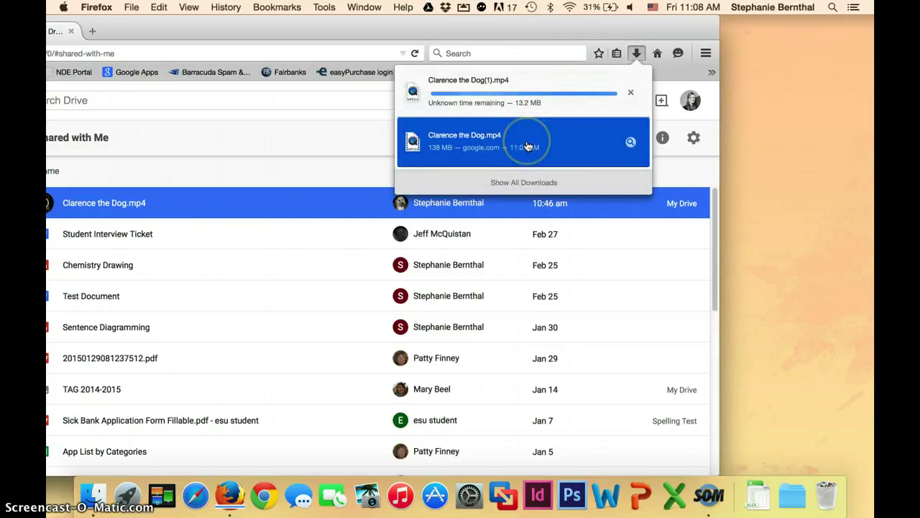
drag(527, 146, 852, 45)
double_click(297, 32)
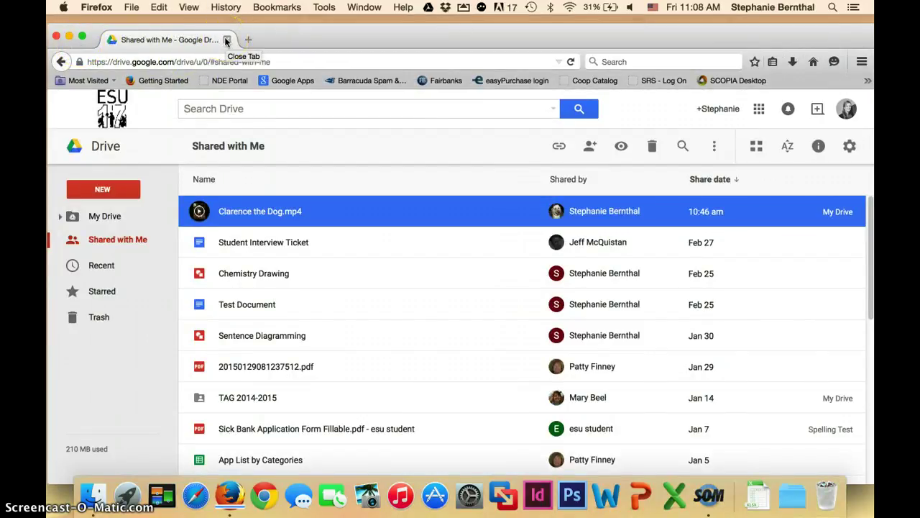
Load youtube.com in a new tab next to Google Drive.
drag(273, 38, 275, 29)
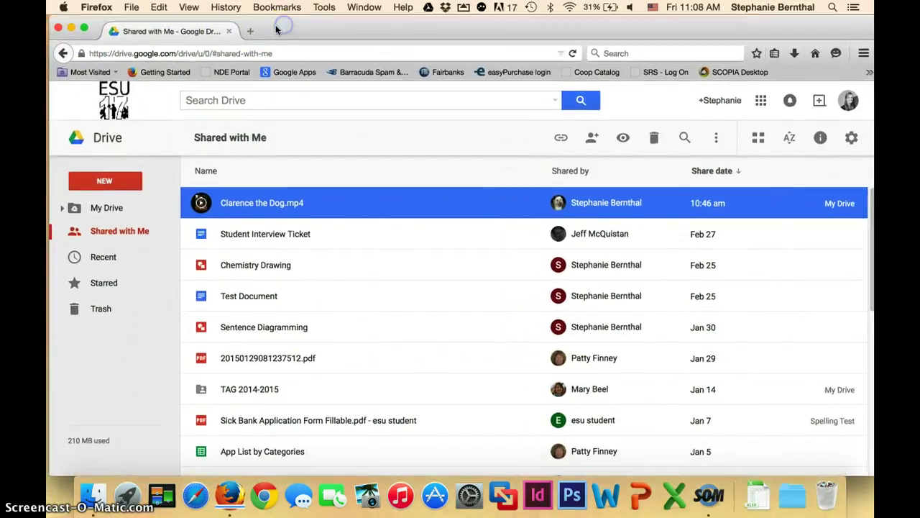
click(250, 31)
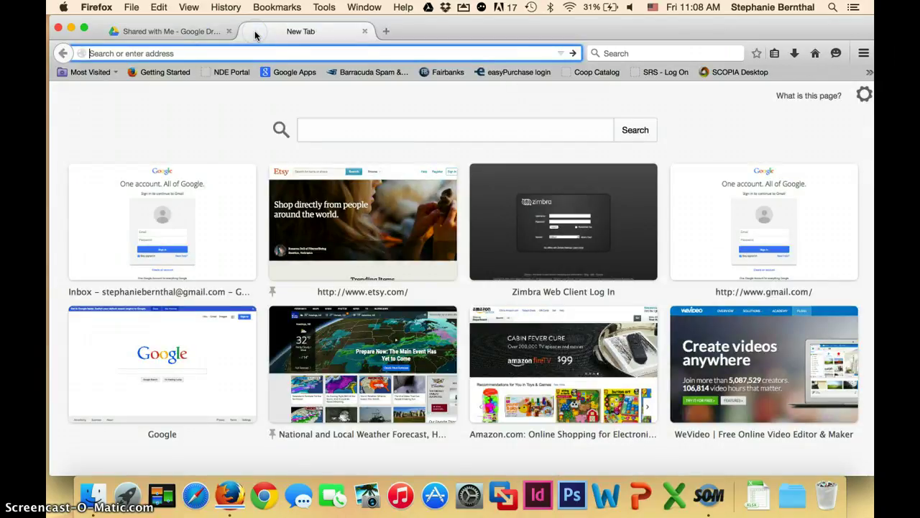
text(youtube.com/)
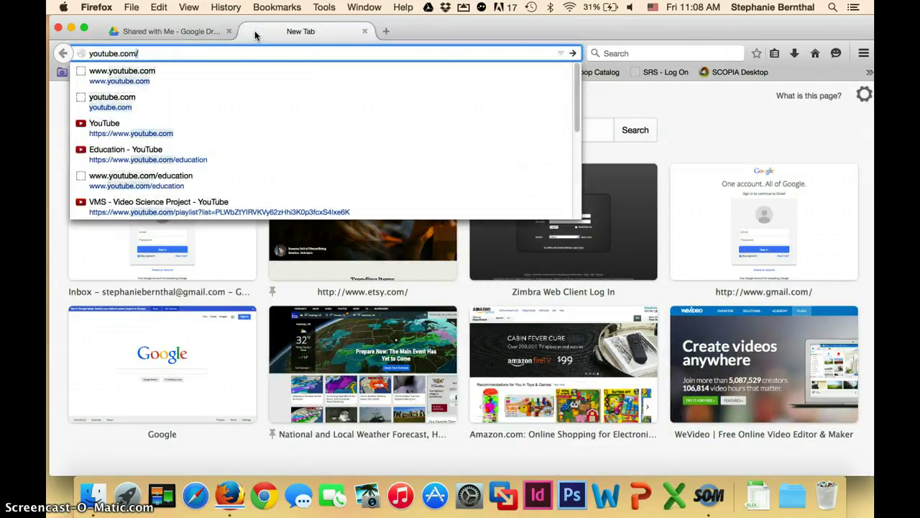
key(Return)
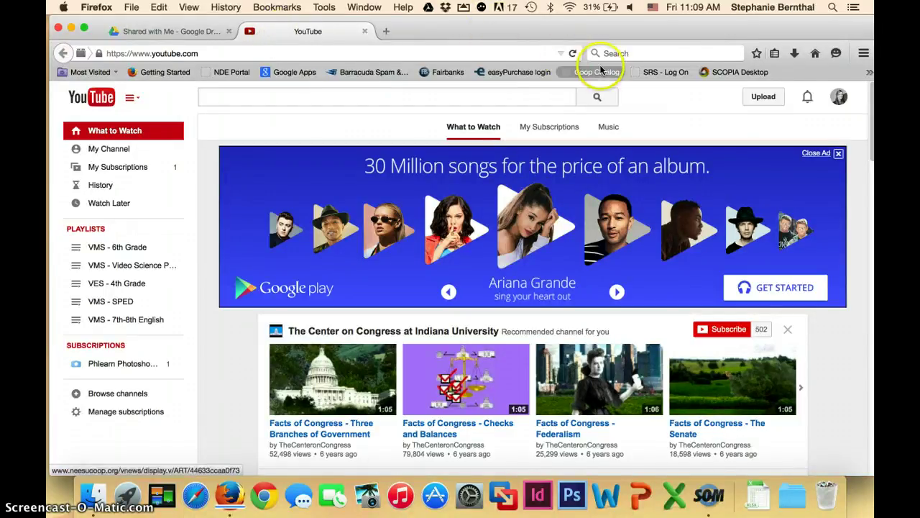
Open YouTube's video upload page.
click(774, 105)
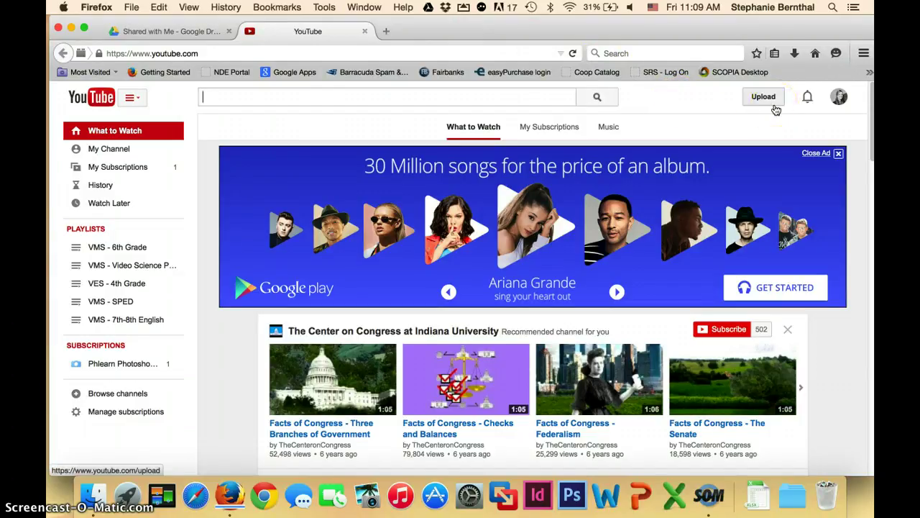
click(776, 110)
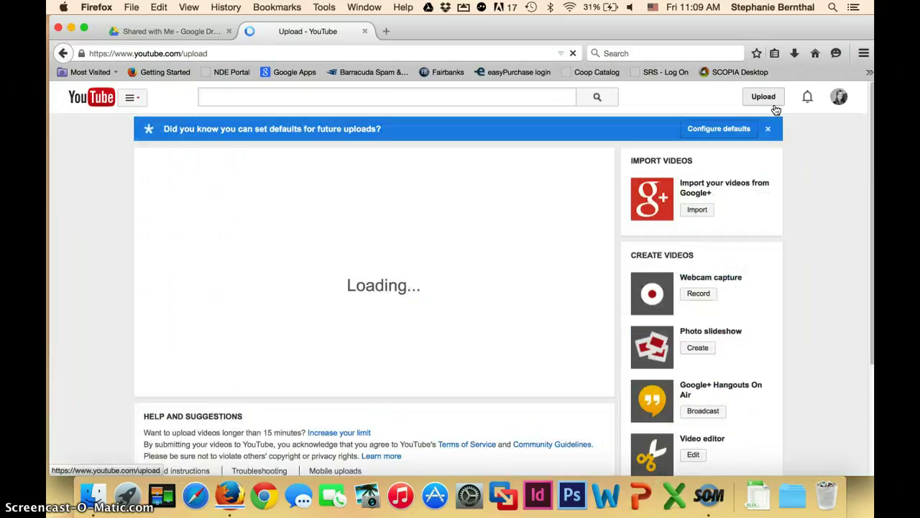
click(774, 108)
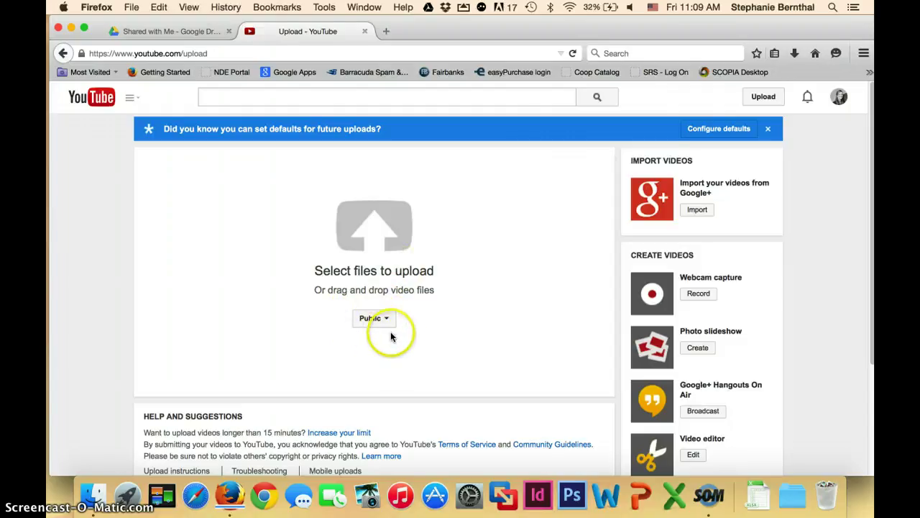
Choose Unlisted as the privacy setting for the upload.
click(389, 323)
drag(388, 325, 397, 342)
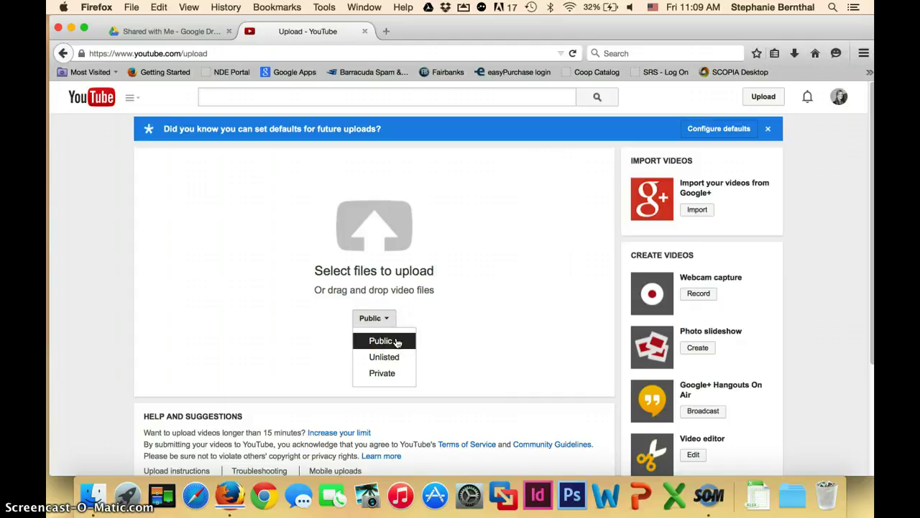
drag(397, 342, 400, 361)
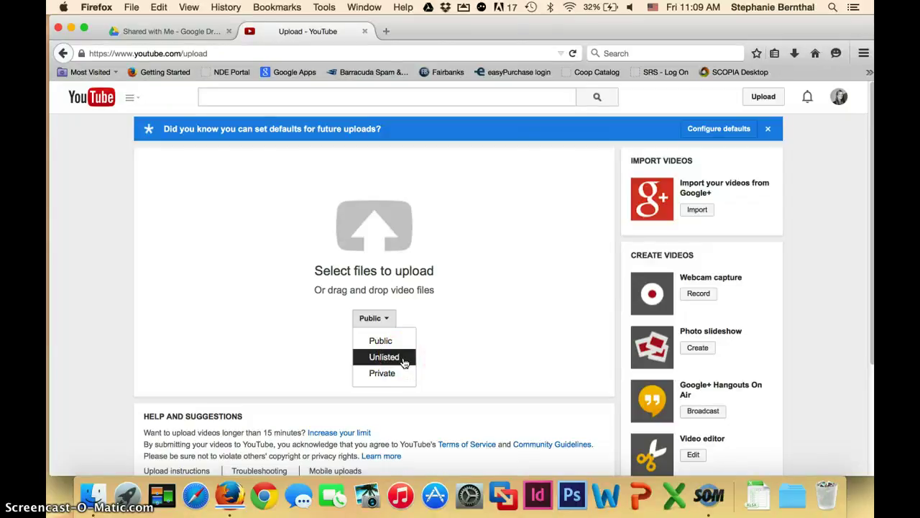
click(401, 371)
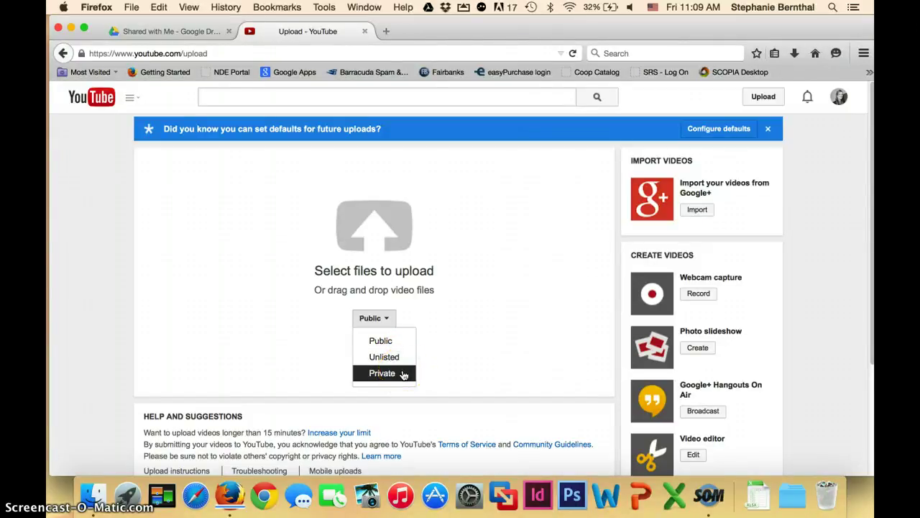
click(400, 362)
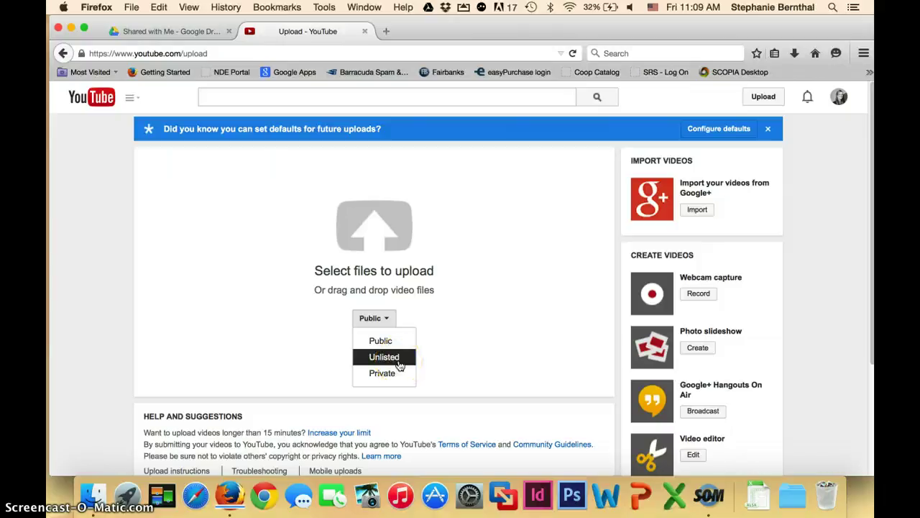
click(400, 368)
click(398, 369)
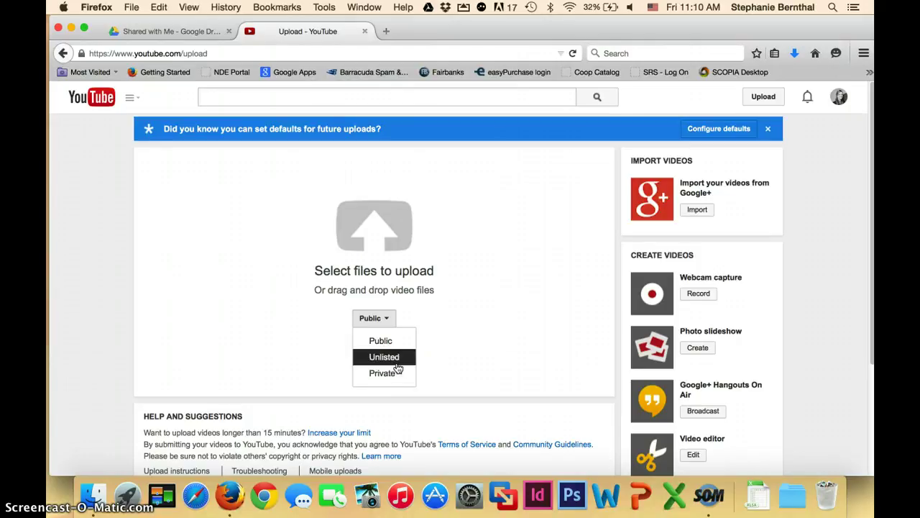
click(397, 365)
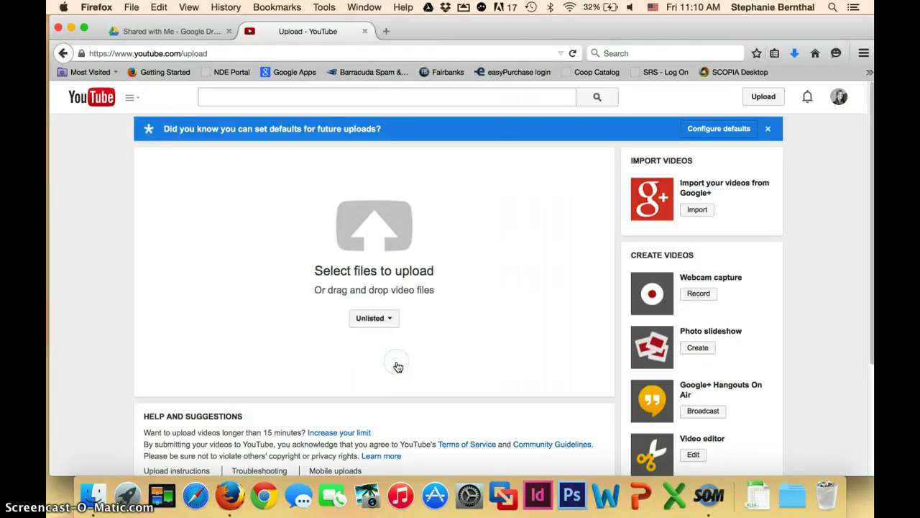
click(418, 234)
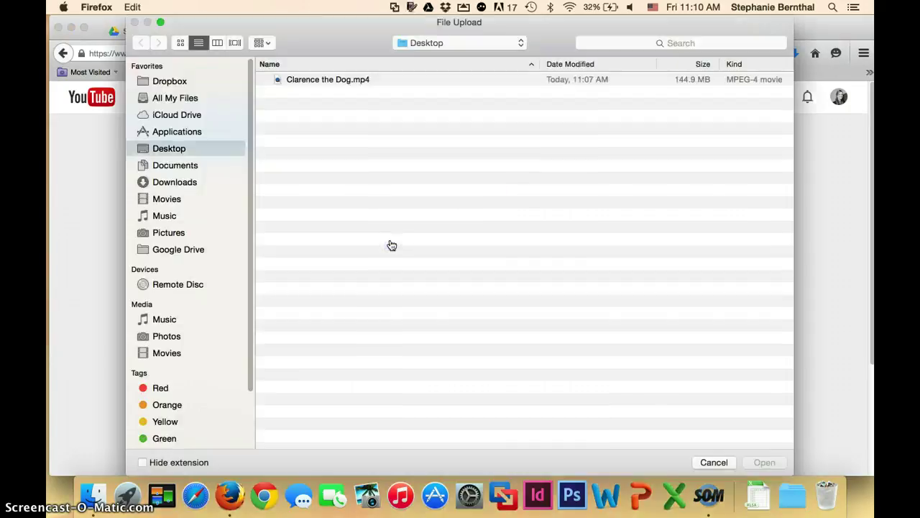
Upload Clarence the Dog.mp4 from the Desktop folder.
click(384, 234)
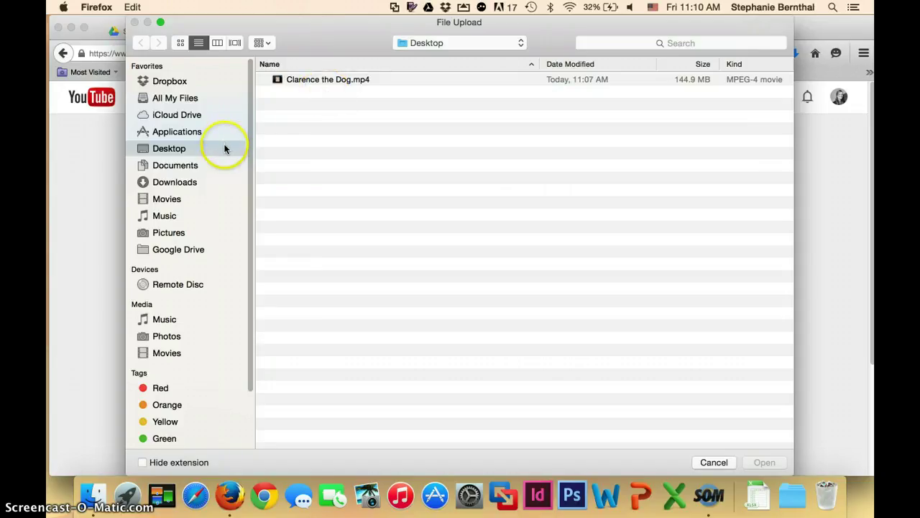
click(298, 82)
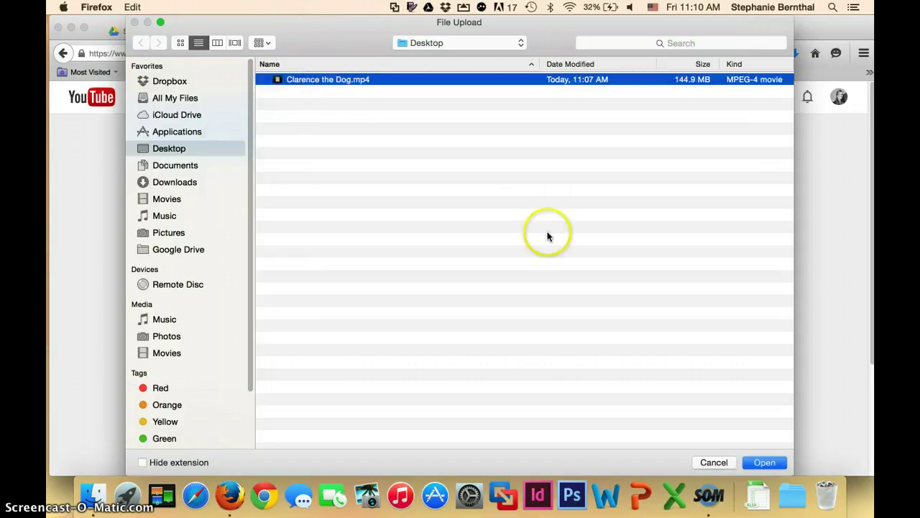
click(764, 464)
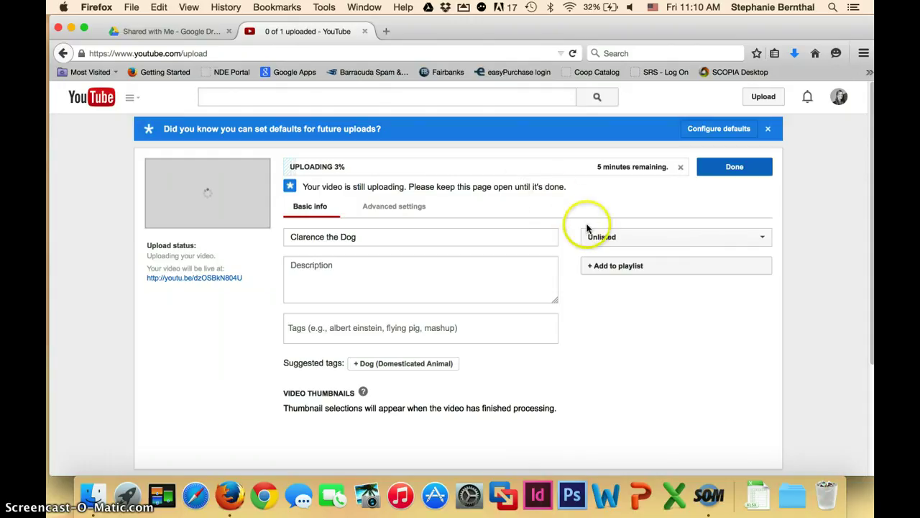
Add the video to a new private playlist named Science Video Project.
click(641, 269)
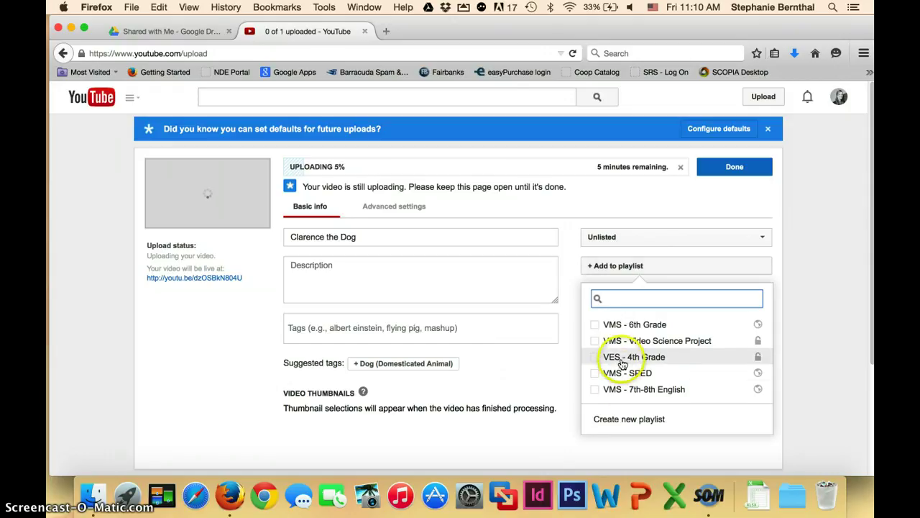
click(619, 421)
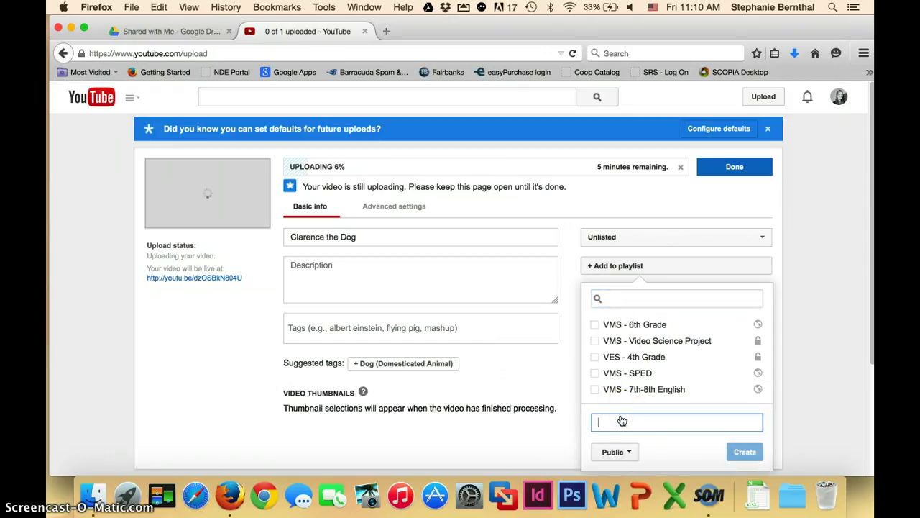
text(Science Video Project)
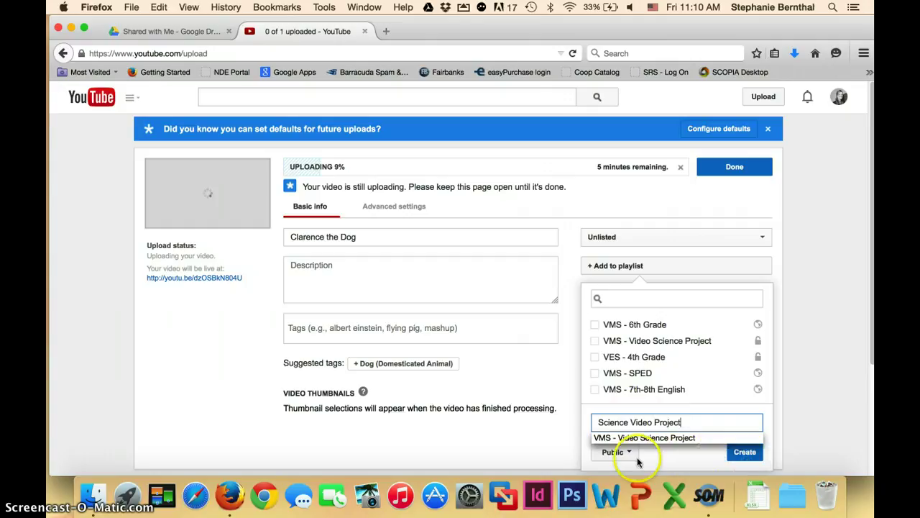
click(631, 454)
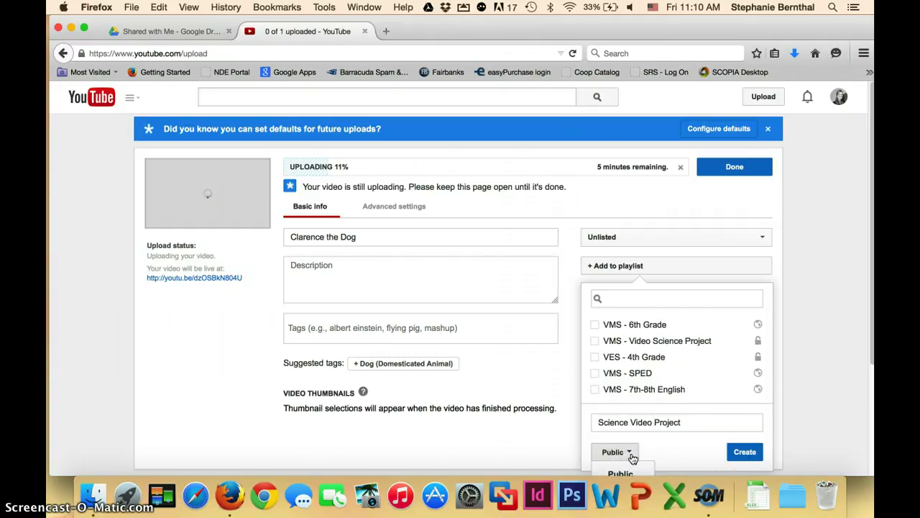
scroll(627, 460, down, 2)
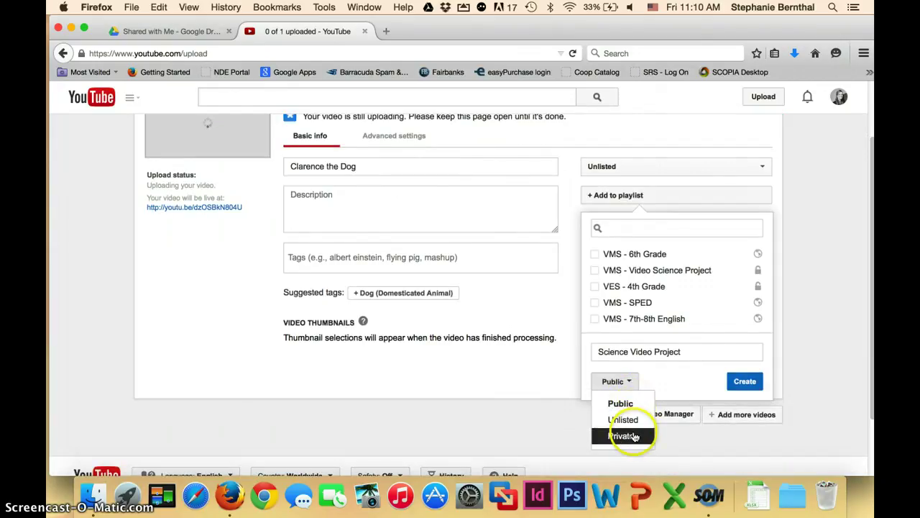
click(634, 437)
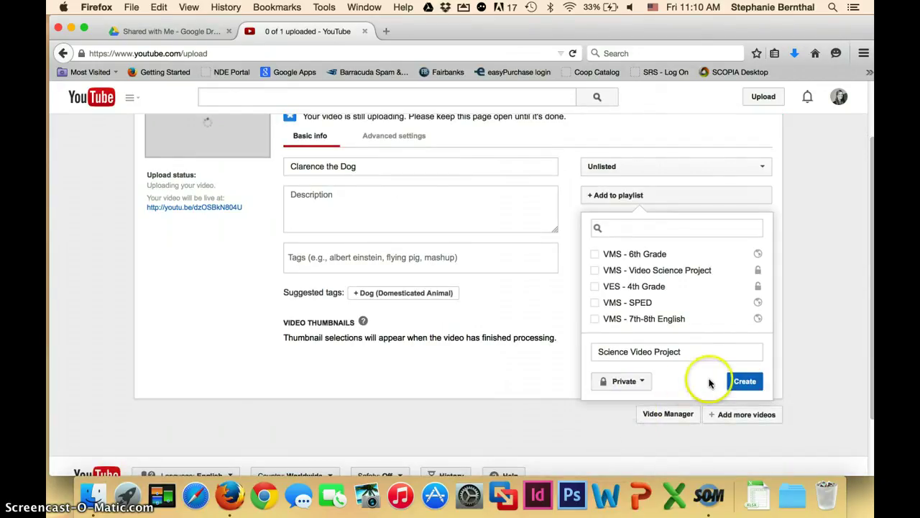
click(741, 383)
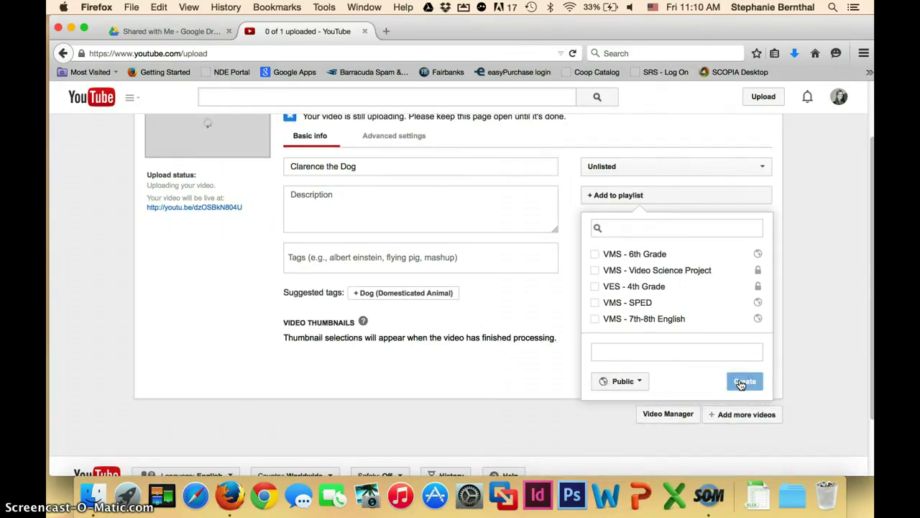
click(836, 325)
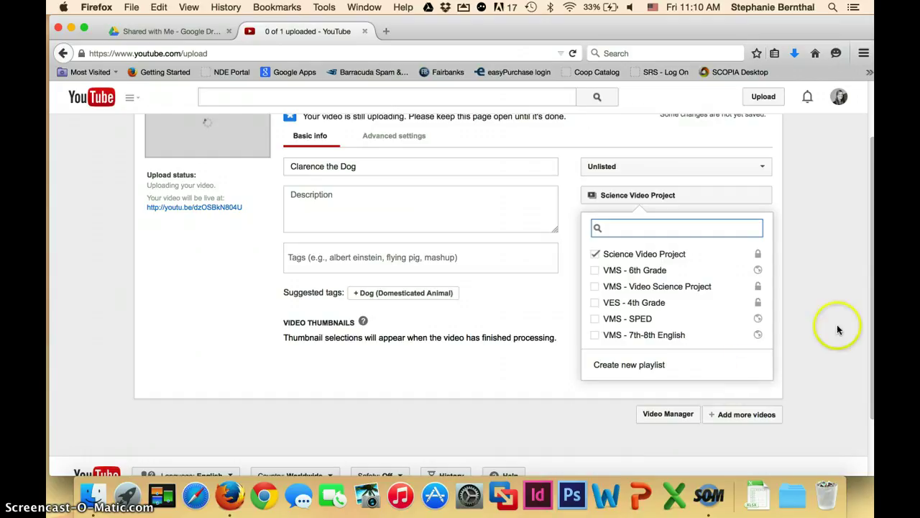
click(834, 328)
scroll(688, 304, up, 2)
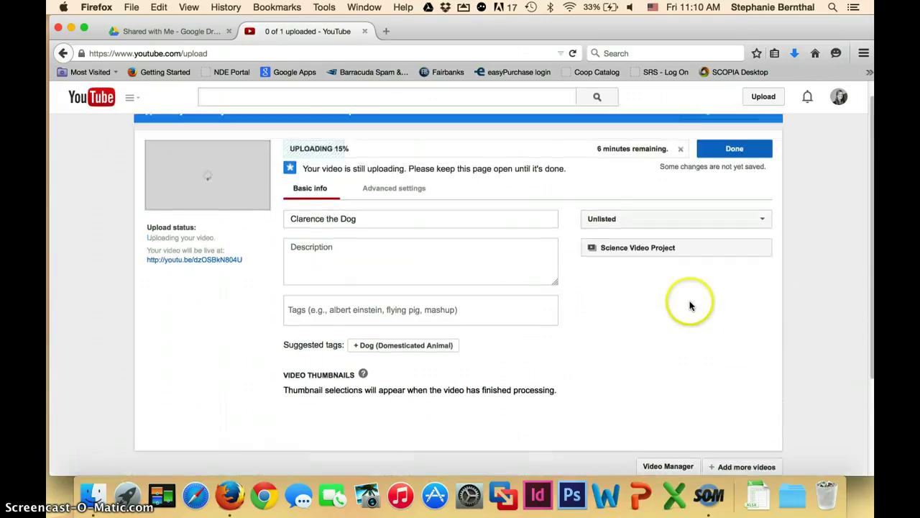
Keep the video Unlisted and recheck its Science Video Project playlist membership.
click(407, 246)
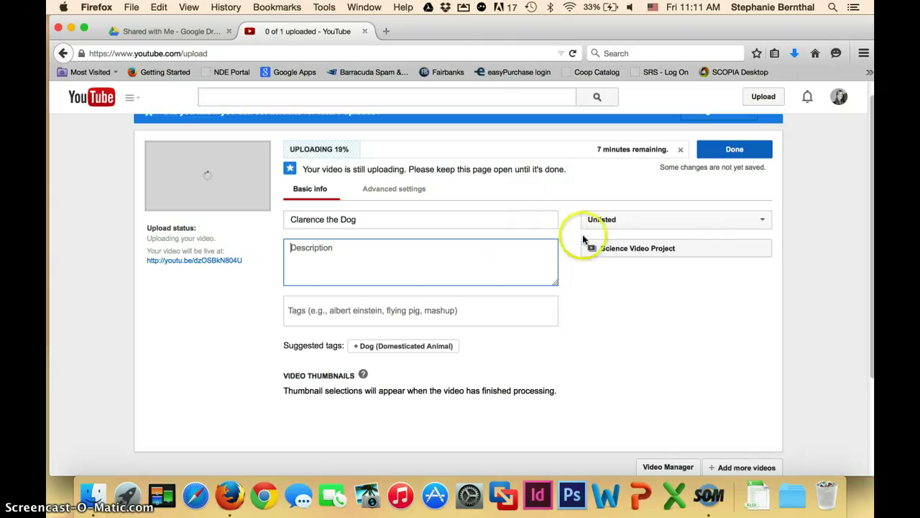
click(617, 221)
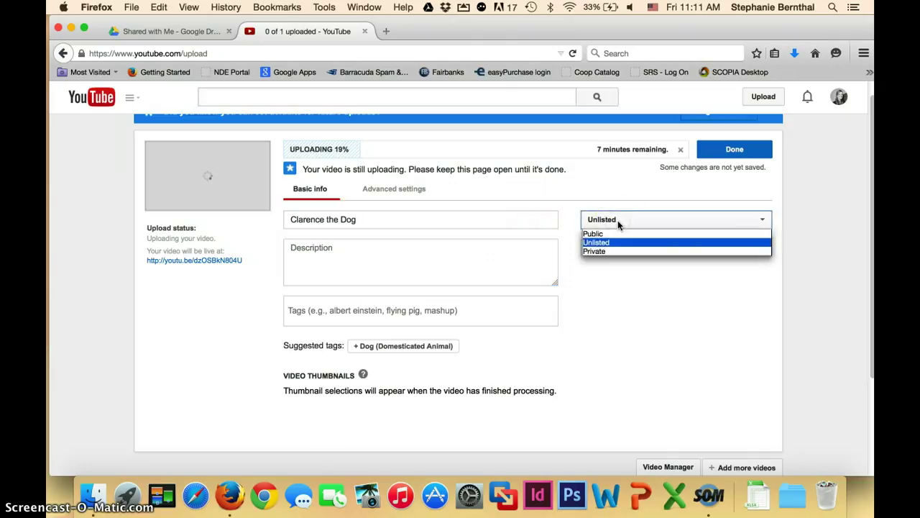
click(618, 220)
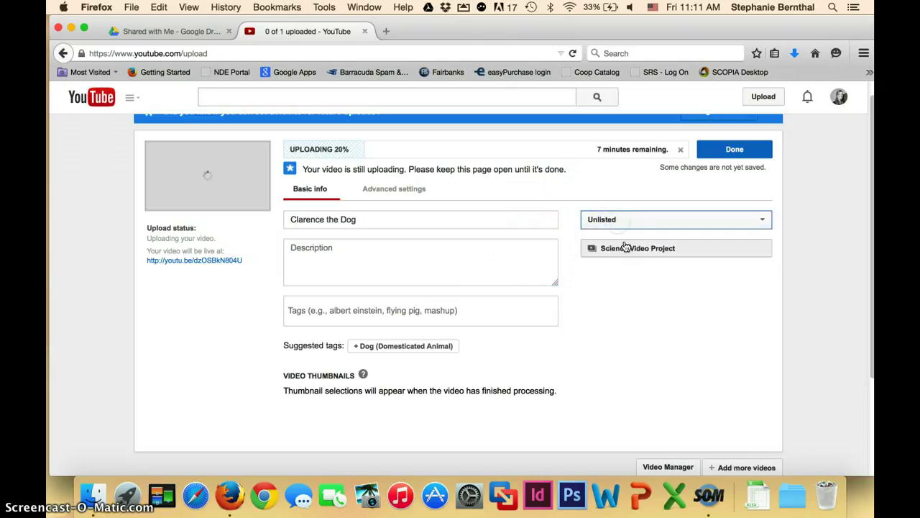
click(627, 253)
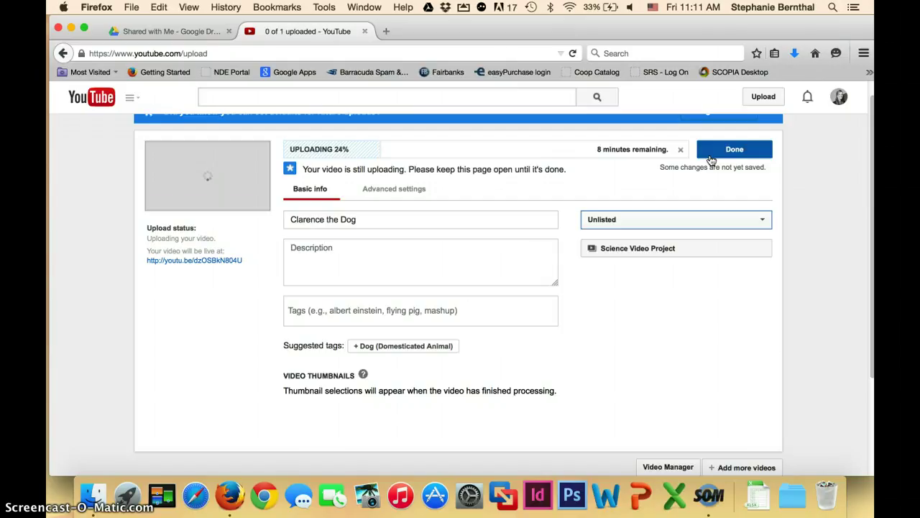
scroll(704, 271, down, 3)
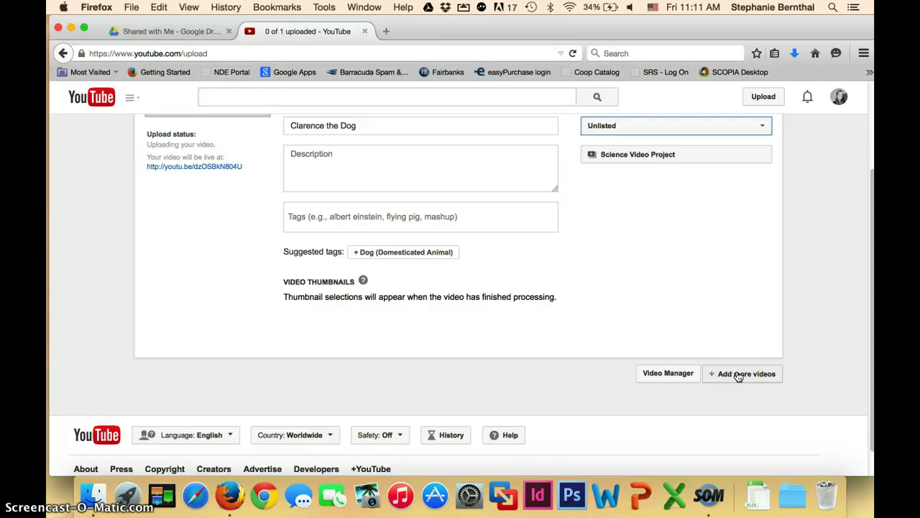
scroll(739, 377, up, 2)
click(695, 223)
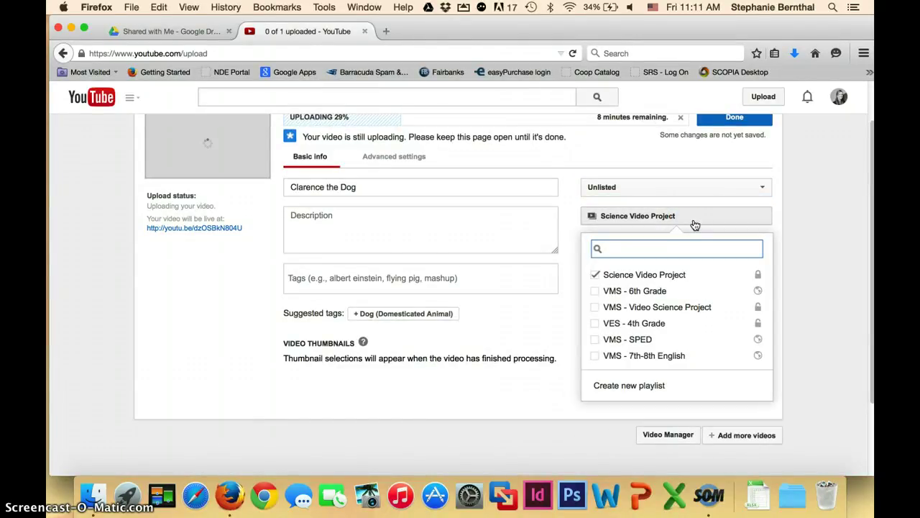
click(695, 225)
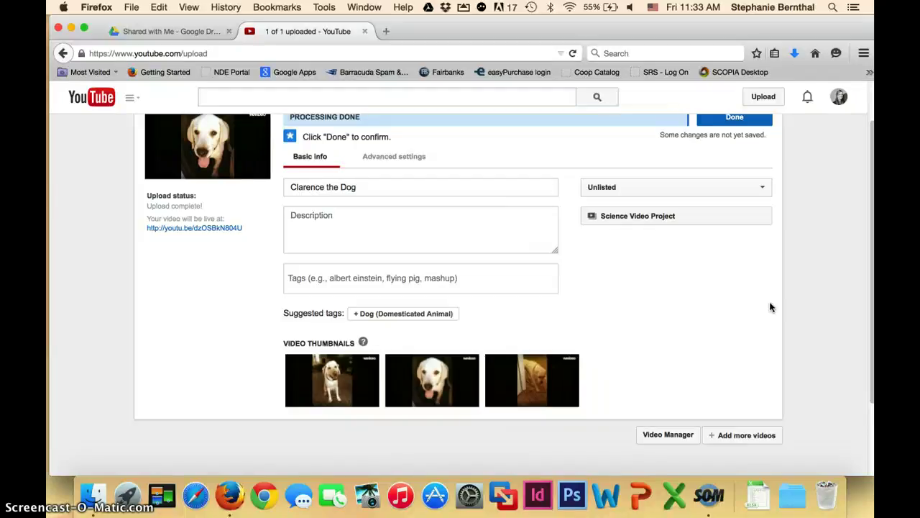
Save the Clarence the Dog details with Done, then open the account menu.
scroll(770, 307, up, 2)
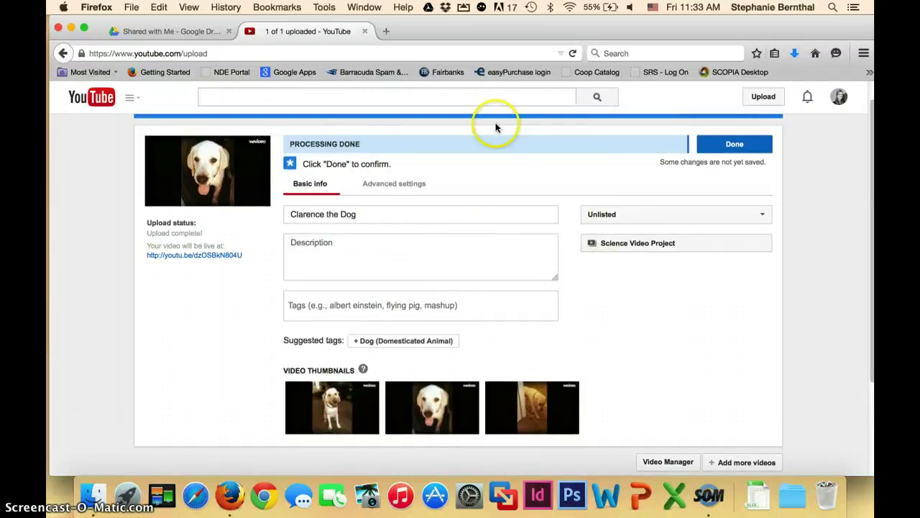
click(753, 146)
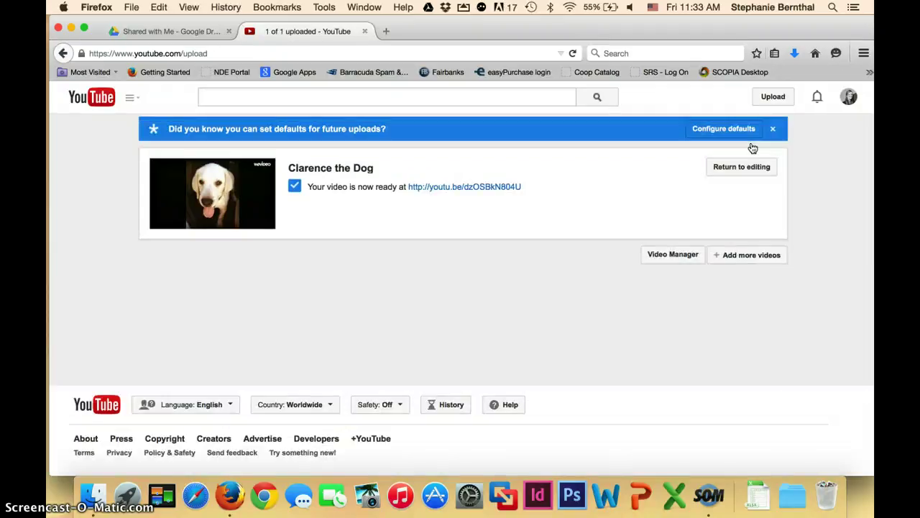
click(755, 255)
click(848, 99)
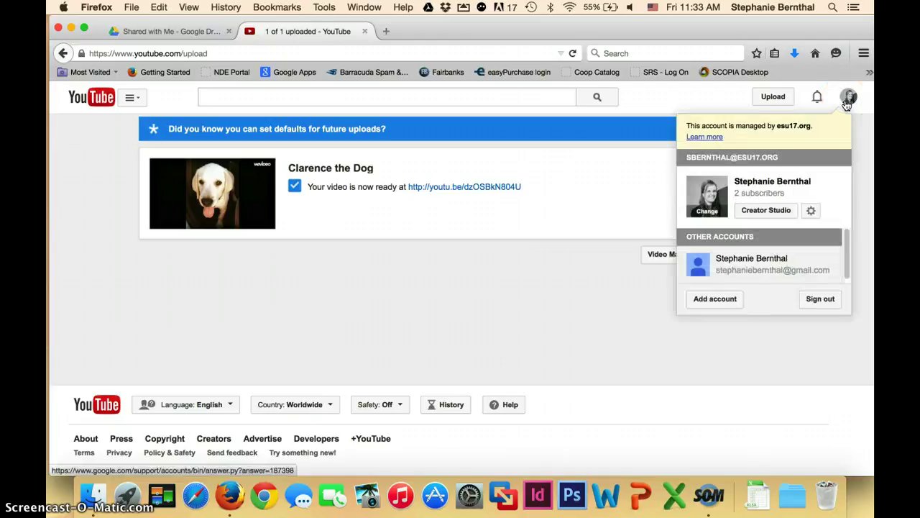
Go to Creator Studio's Playlists and open the VMS - Video Science Project playlist.
click(776, 213)
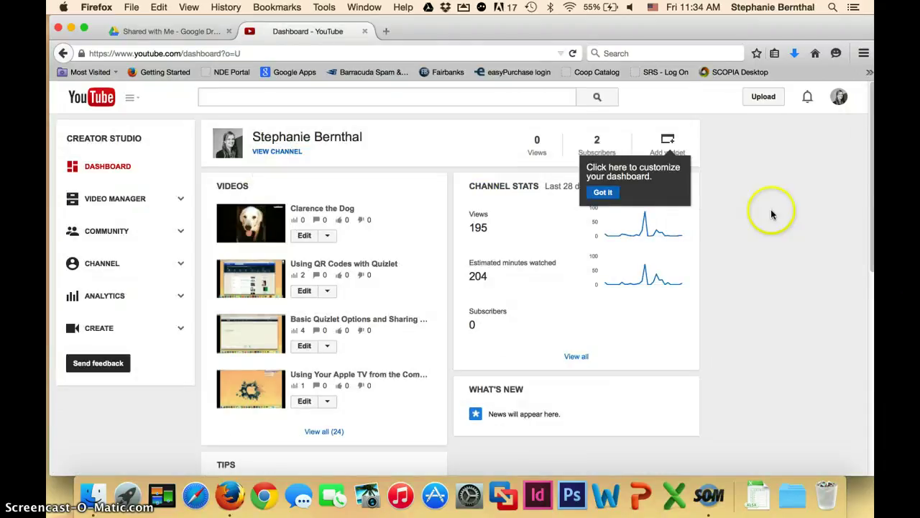
click(104, 198)
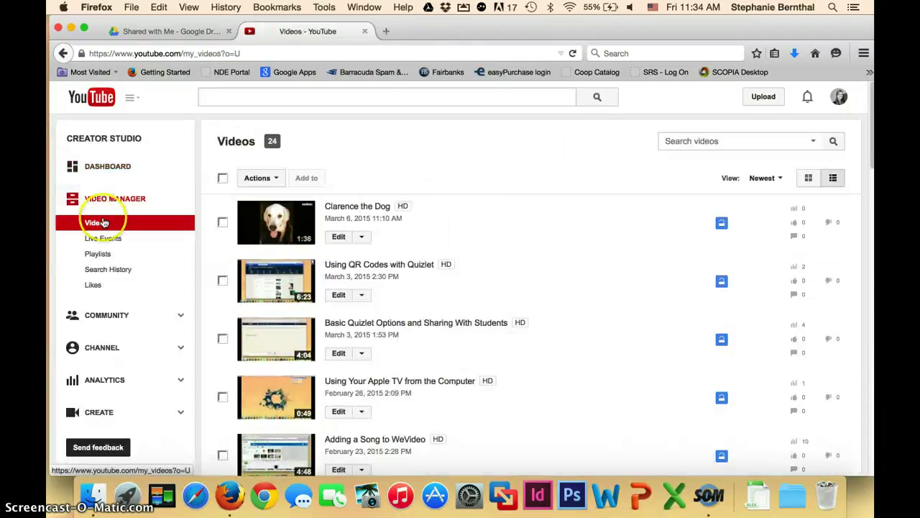
click(100, 254)
click(101, 254)
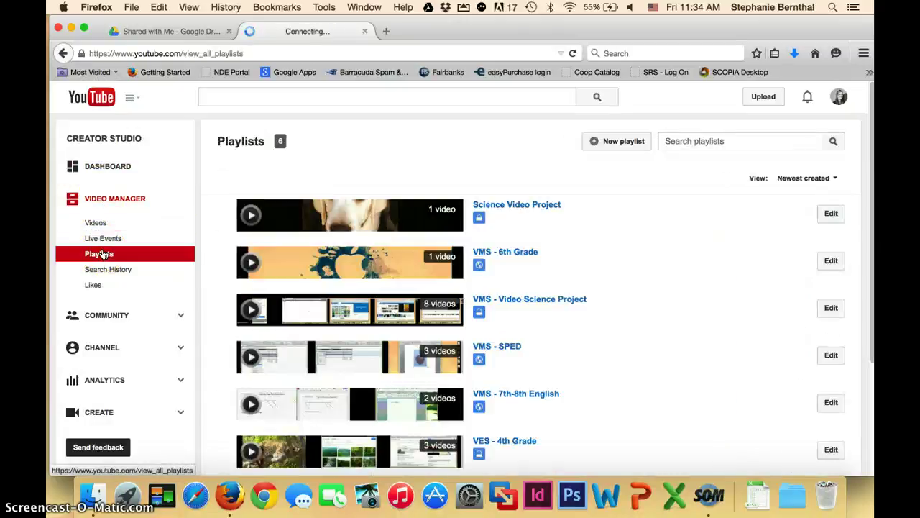
scroll(301, 288, down, 2)
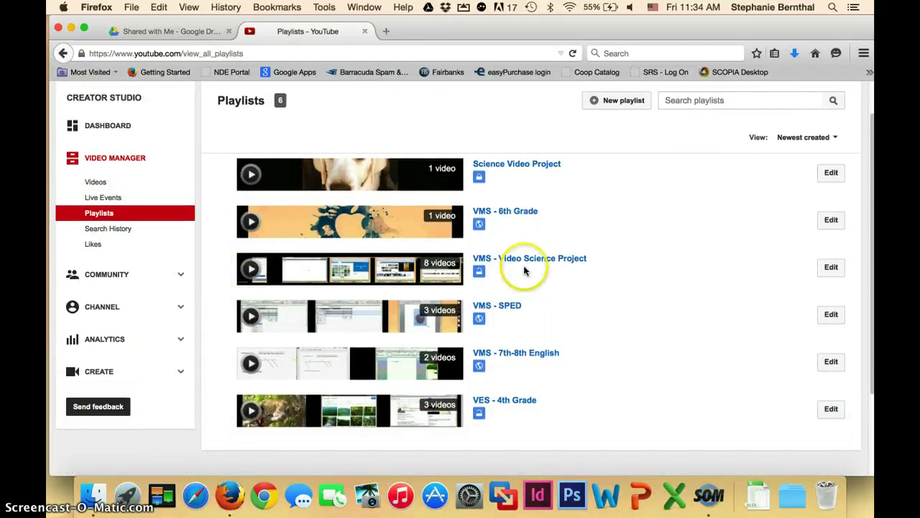
click(536, 266)
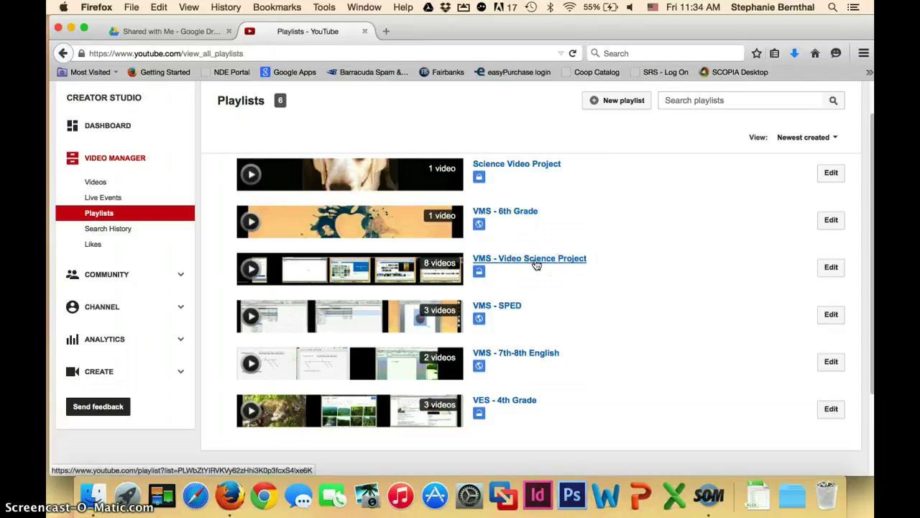
click(537, 265)
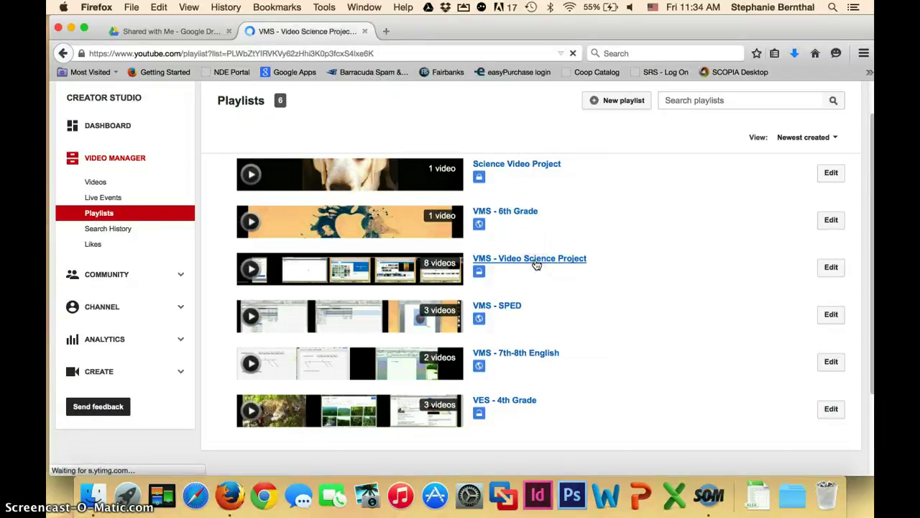
Play all of the VMS playlist, pause, turn on Repeat playlist, and briefly view full screen.
scroll(536, 266, down, 1)
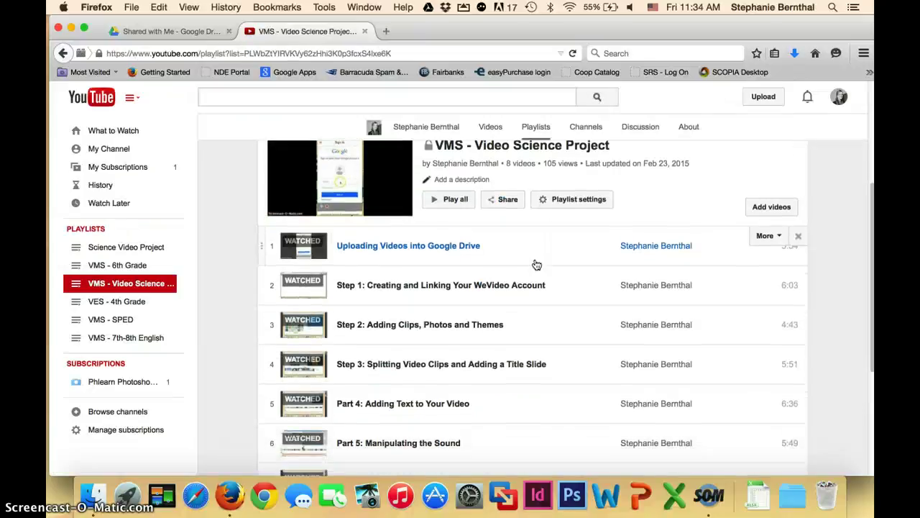
click(445, 201)
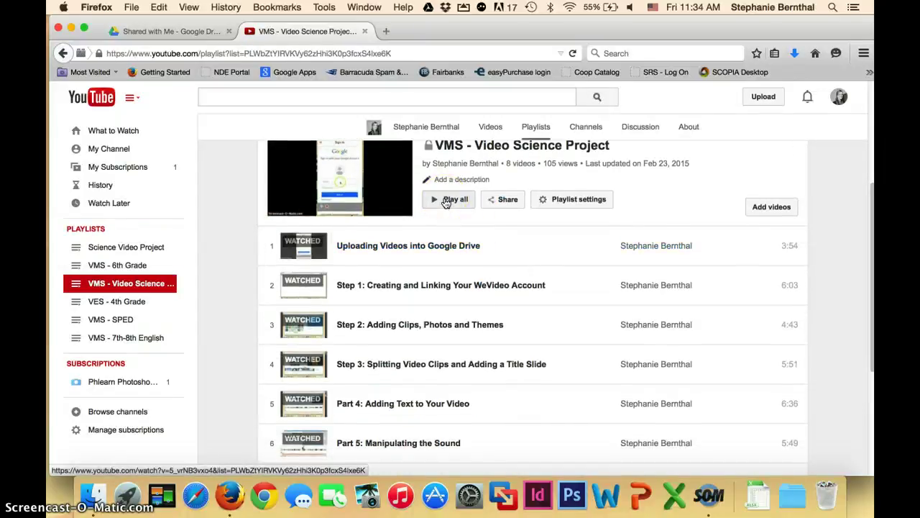
click(446, 201)
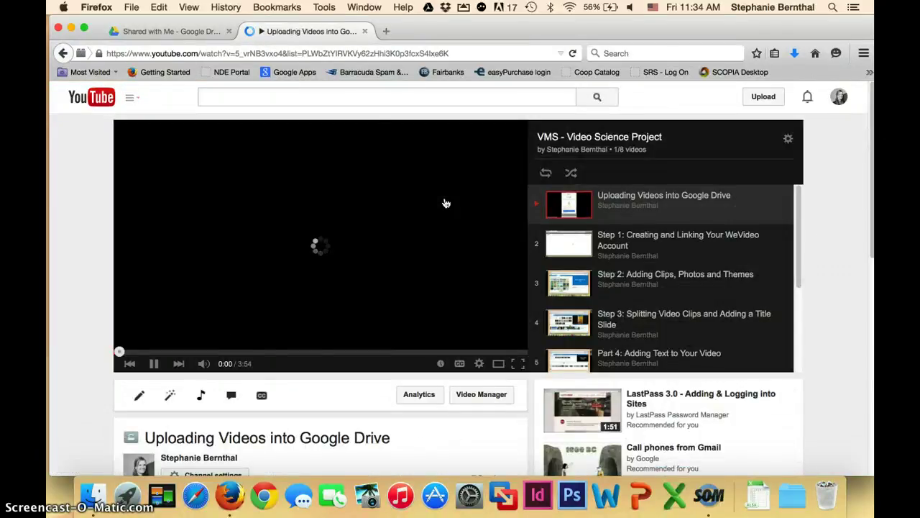
click(153, 364)
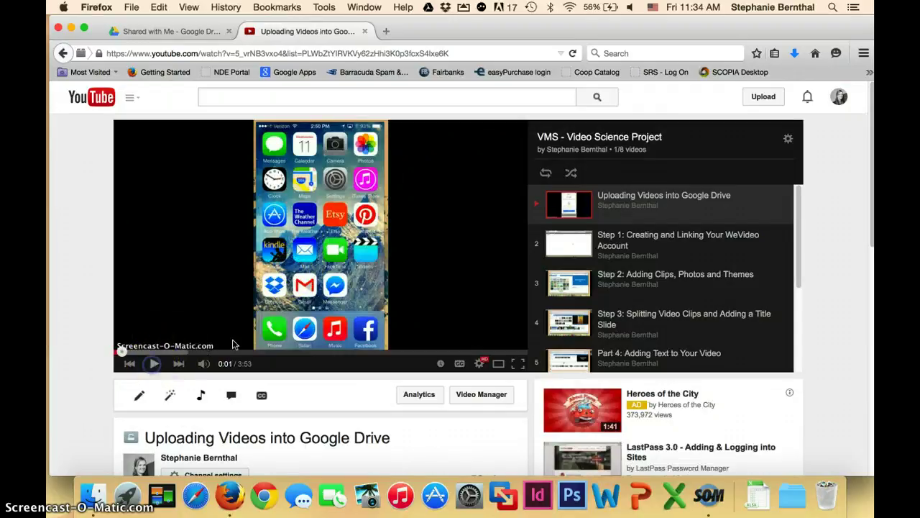
click(545, 174)
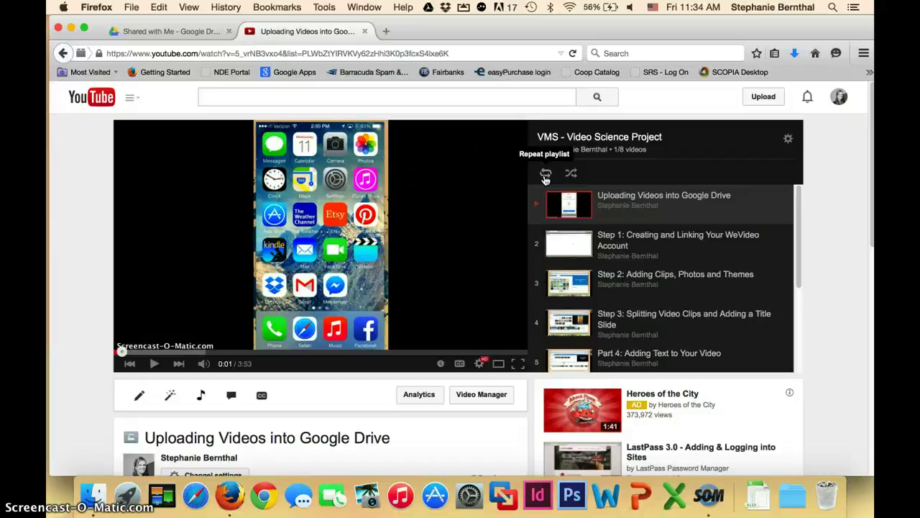
click(519, 364)
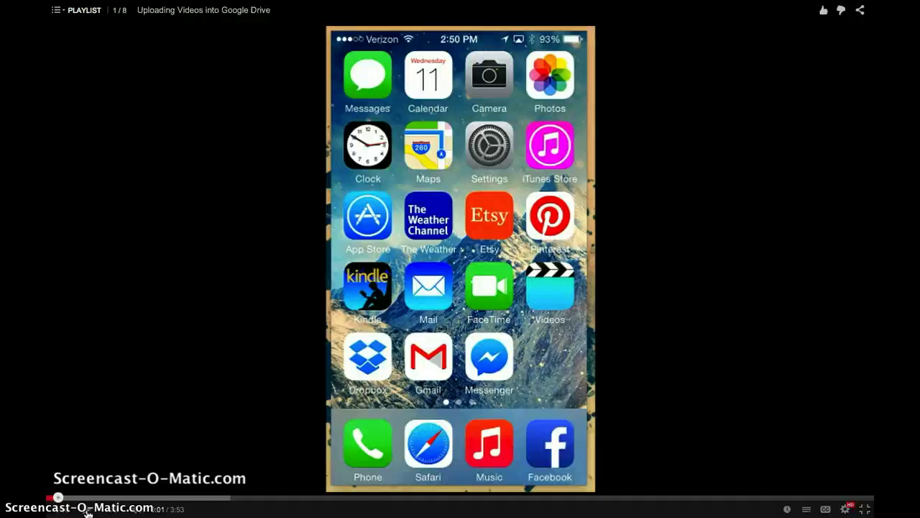
key(Escape)
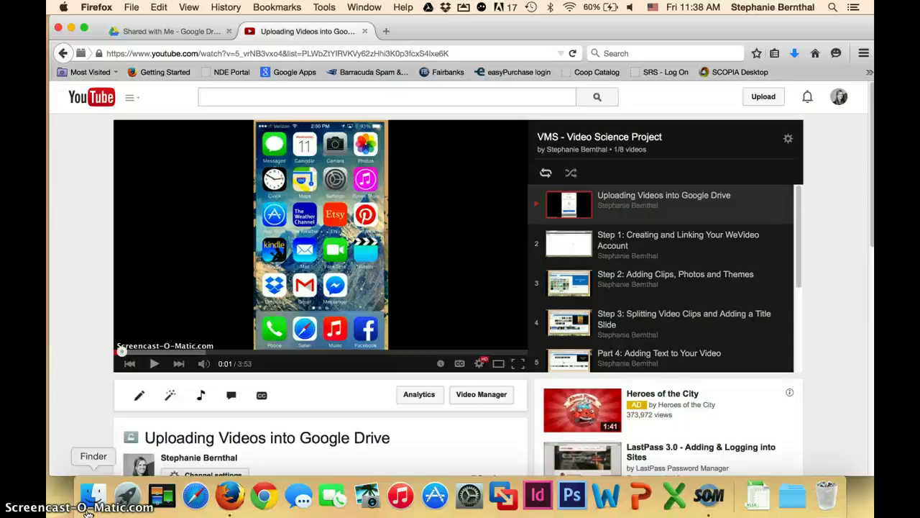
Play and pause the video briefly, then add and sign in to the school Google account with its password.
click(154, 364)
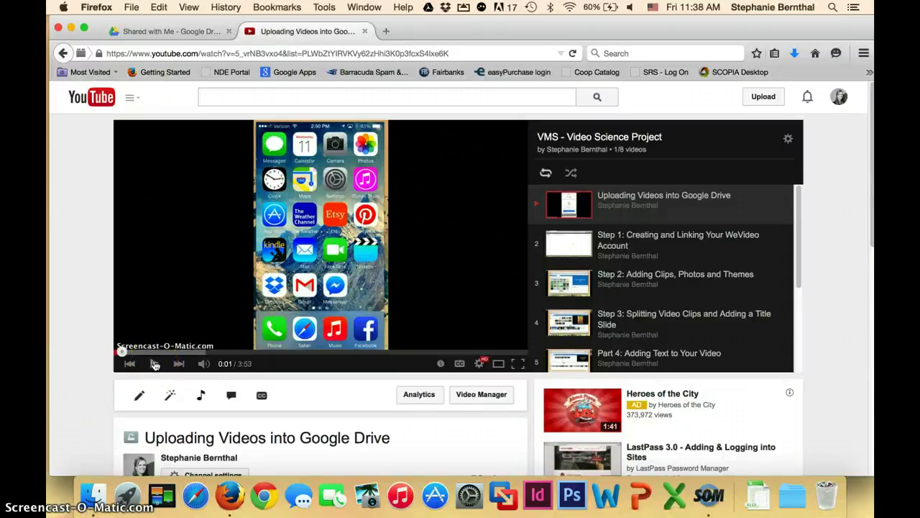
click(154, 364)
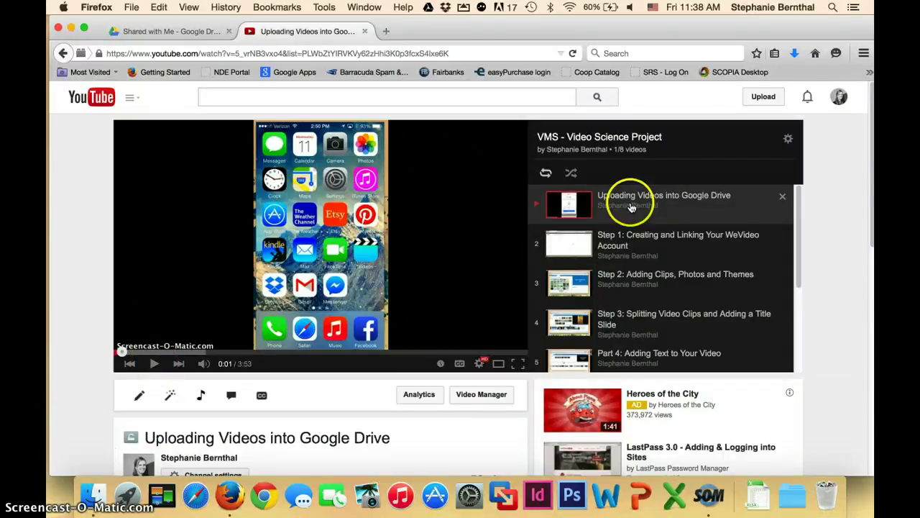
click(837, 98)
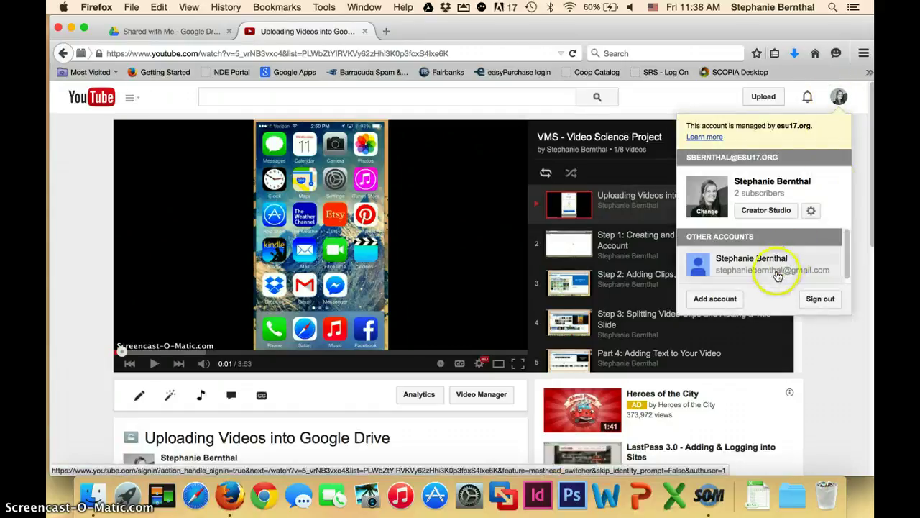
click(719, 299)
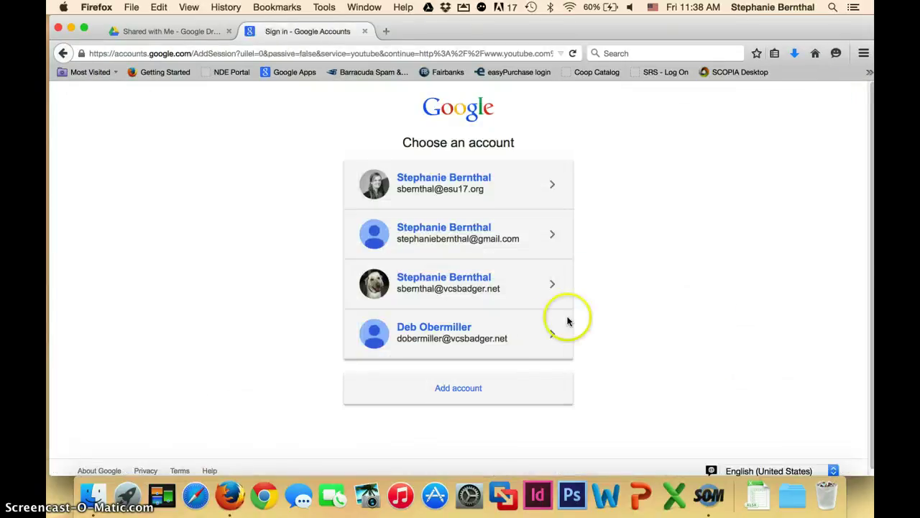
click(480, 285)
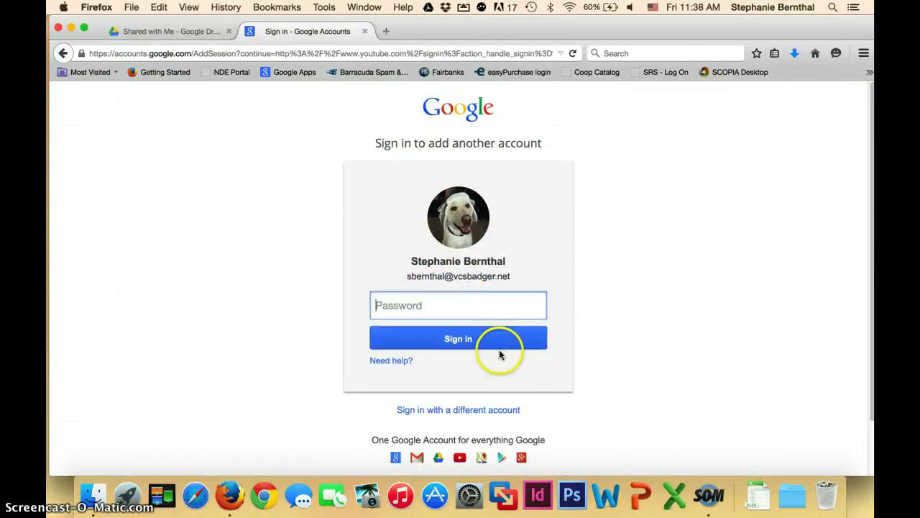
text(•••••••••)
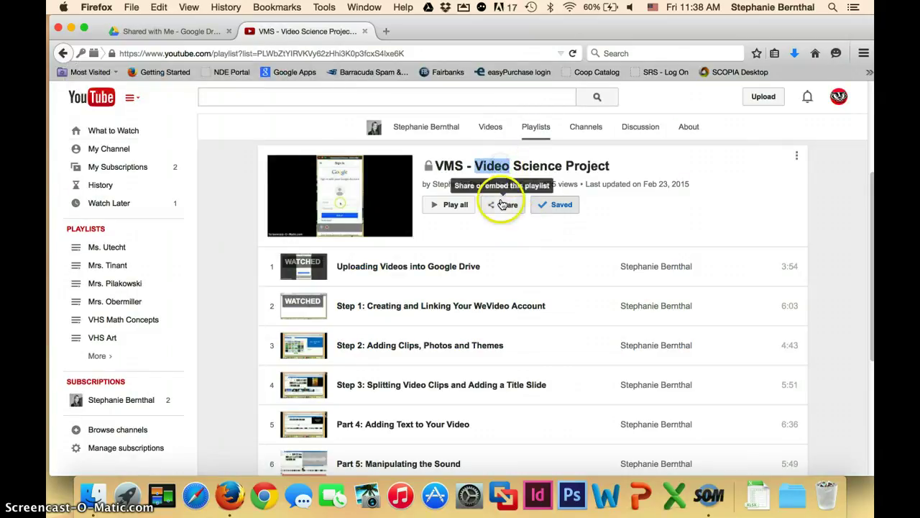
View the playlist's share link, then open and pause the Uploading Videos into Google Drive video.
click(502, 205)
click(305, 335)
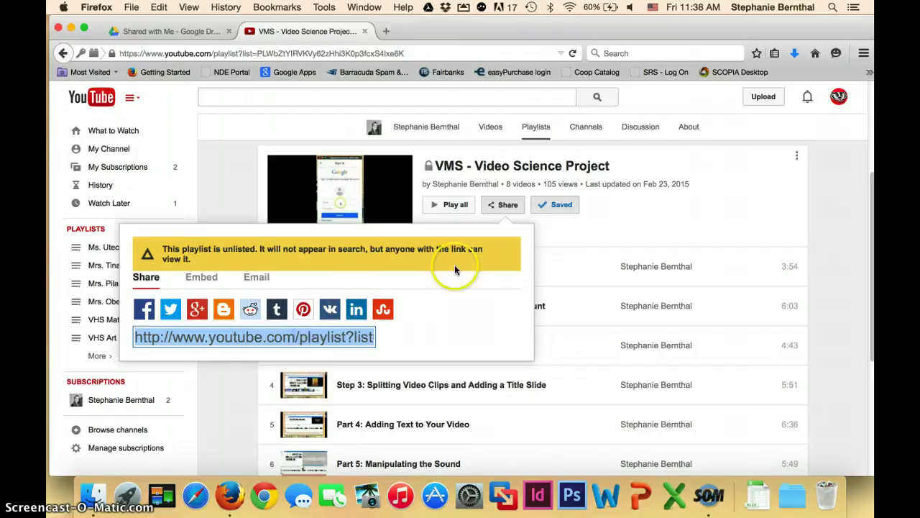
click(502, 206)
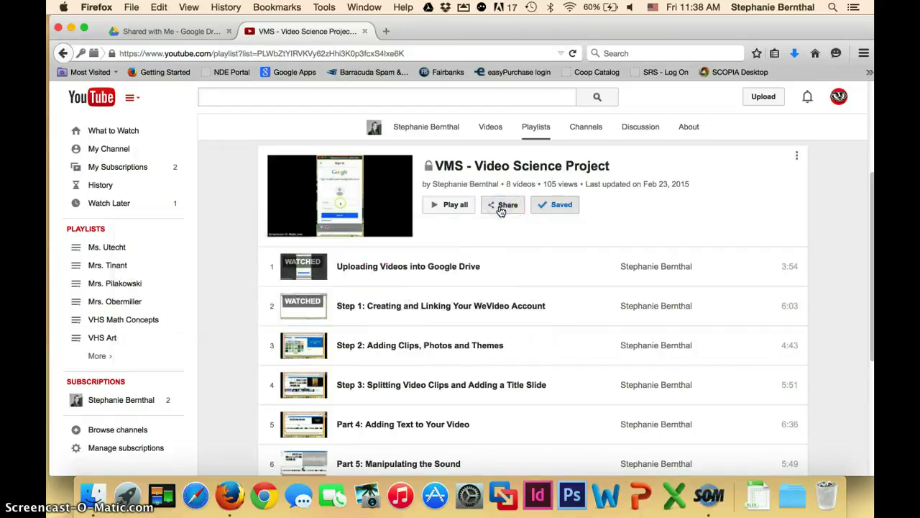
click(438, 268)
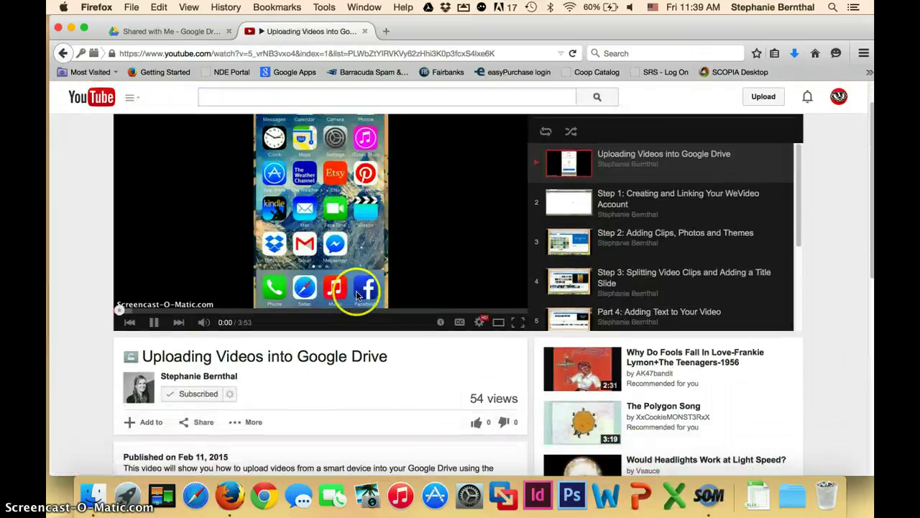
click(154, 322)
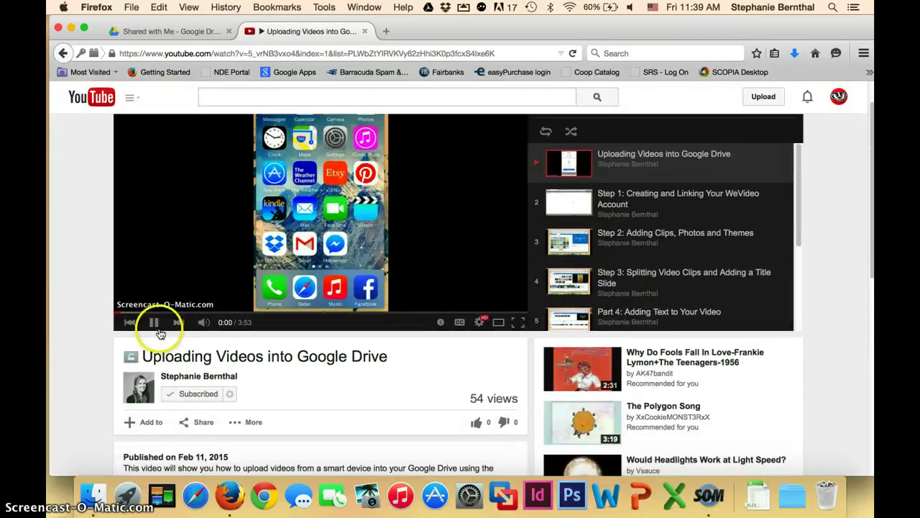
Save the Uploading Videos into Google Drive video to the teacher's playlist.
scroll(92, 370, down, 2)
click(148, 355)
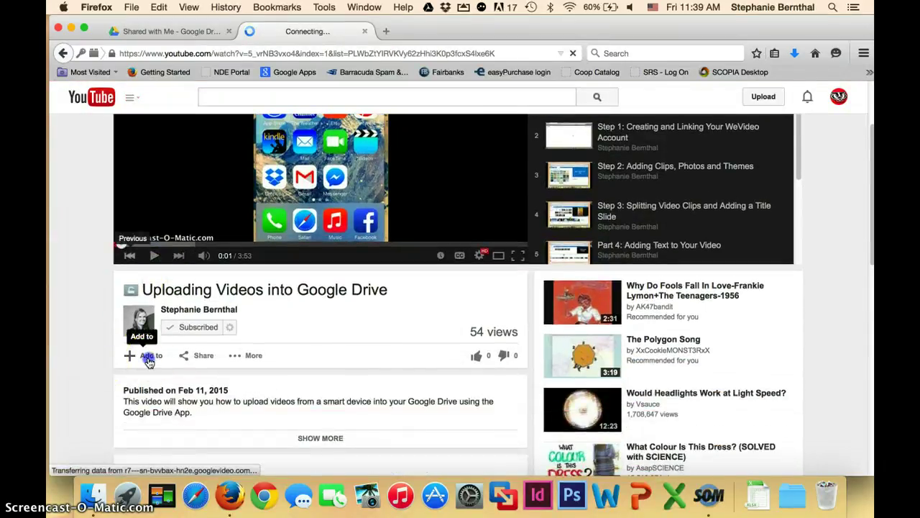
scroll(148, 361, down, 5)
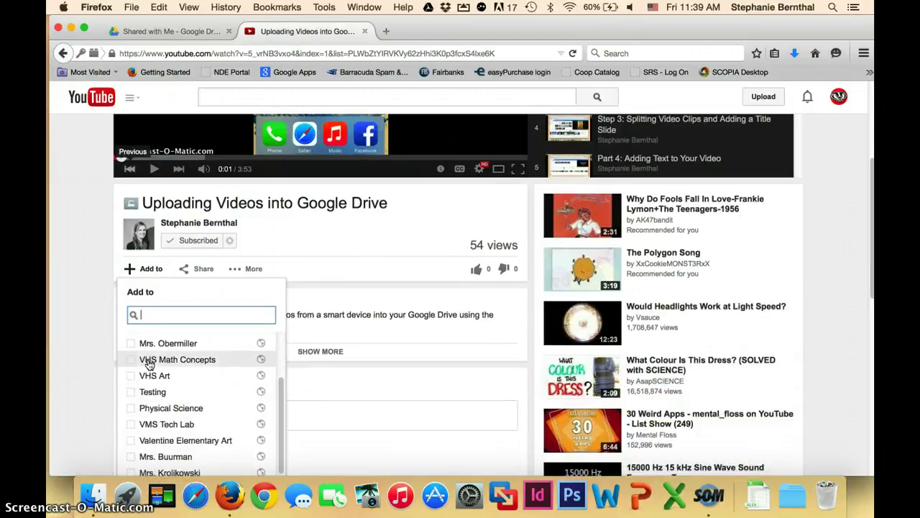
scroll(148, 363, up, 3)
click(144, 357)
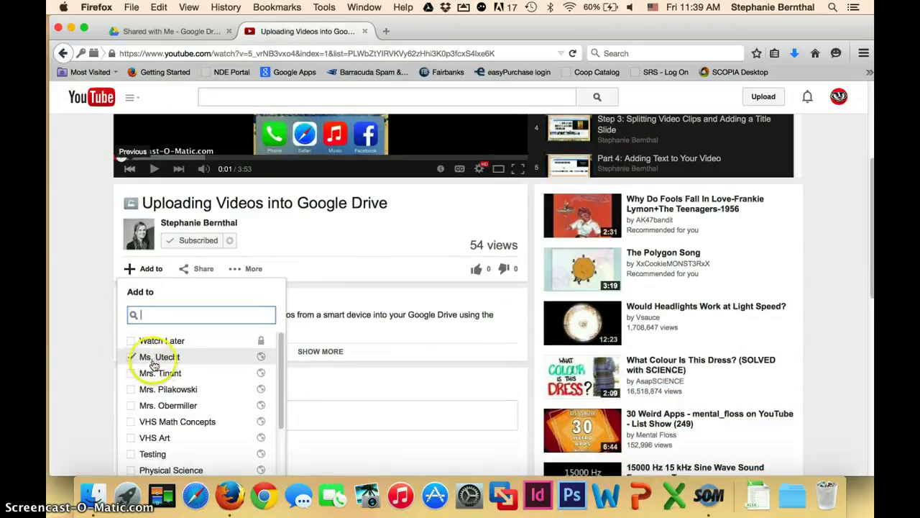
click(102, 373)
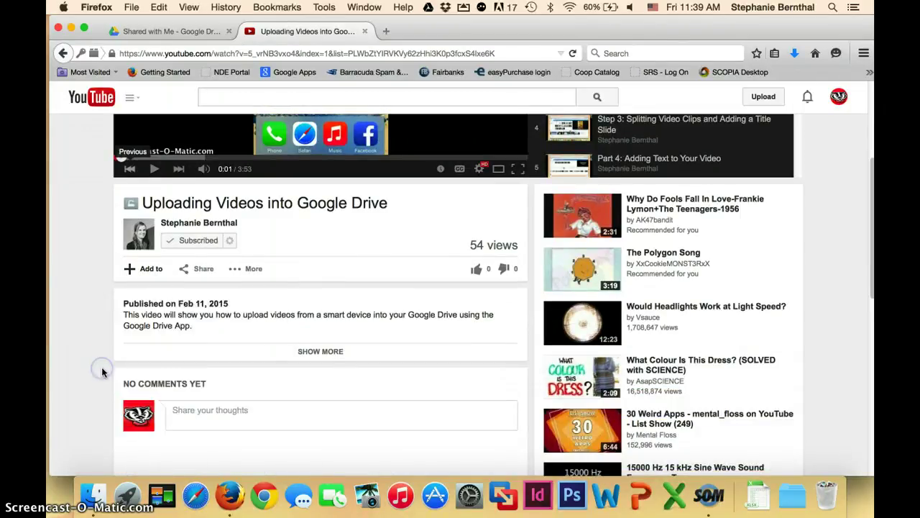
scroll(102, 373, down, 1)
scroll(102, 372, down, 3)
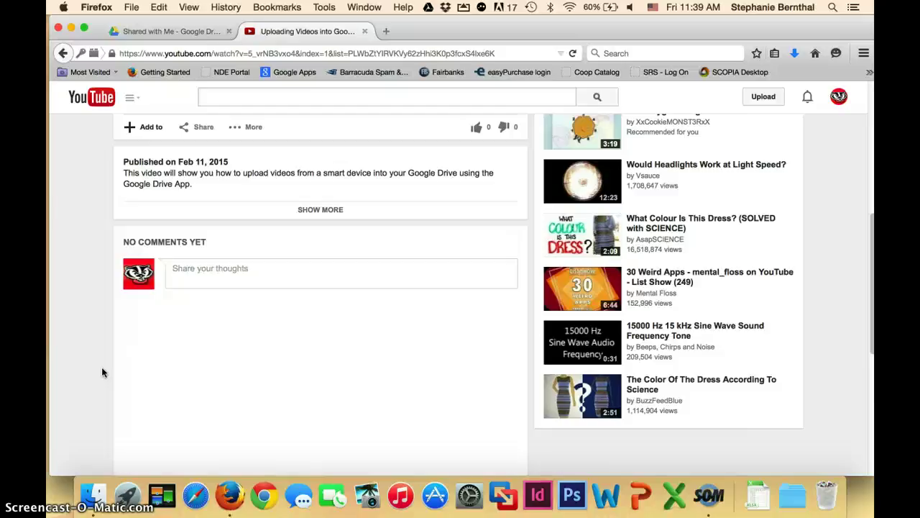
scroll(102, 372, up, 6)
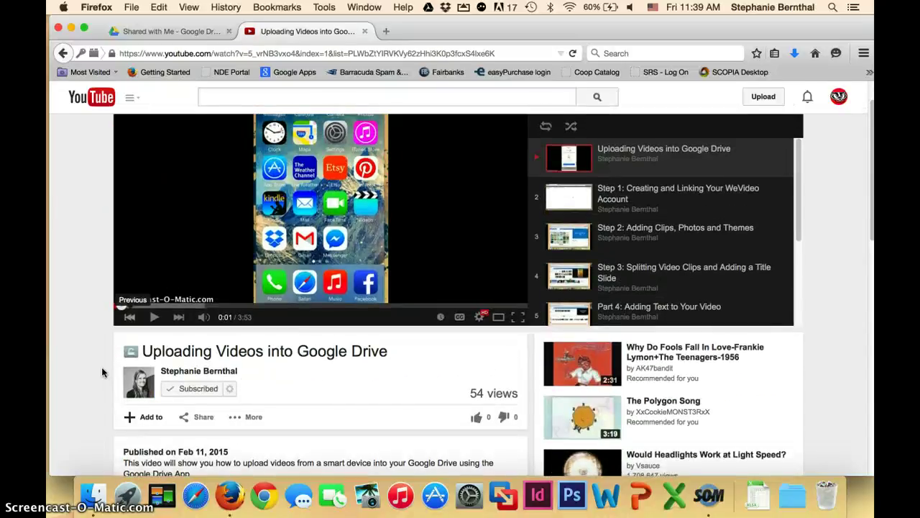
scroll(102, 372, up, 1)
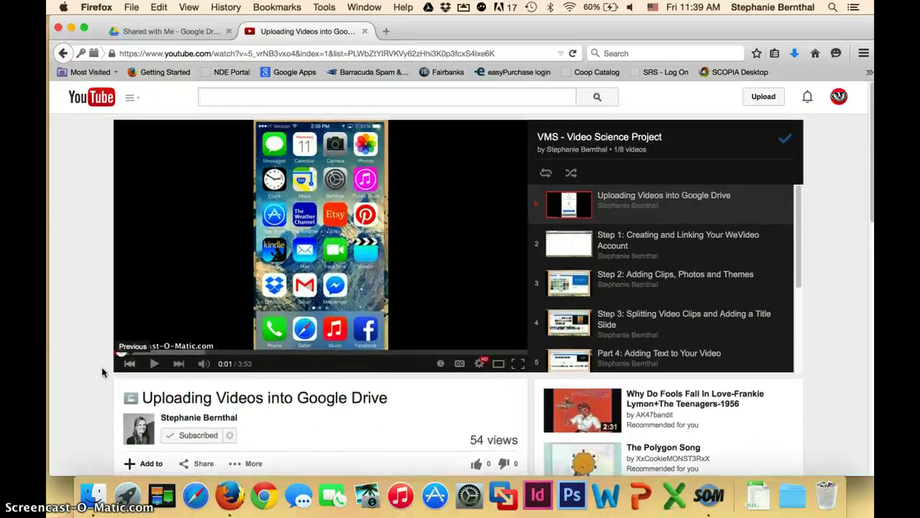